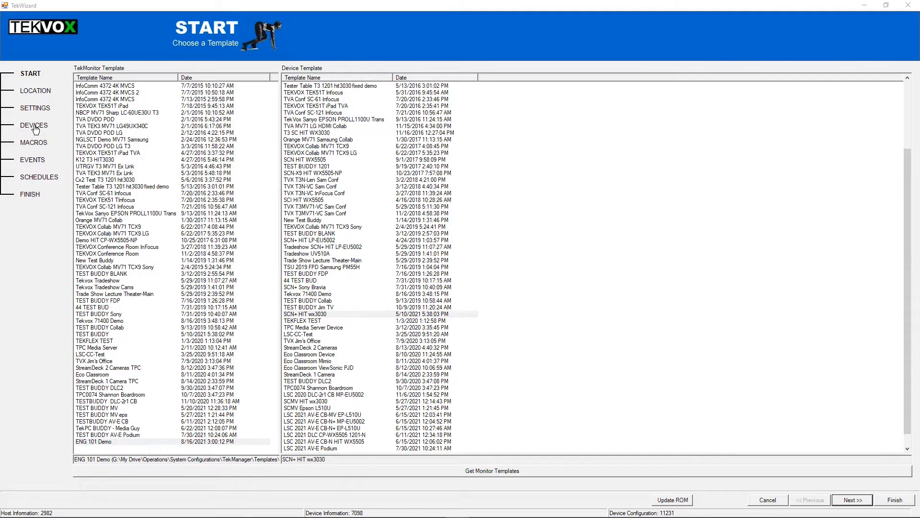
- Show the template's I/O port assignments in the device configuration
{"action": "left_click", "coordinate": [36, 128]}
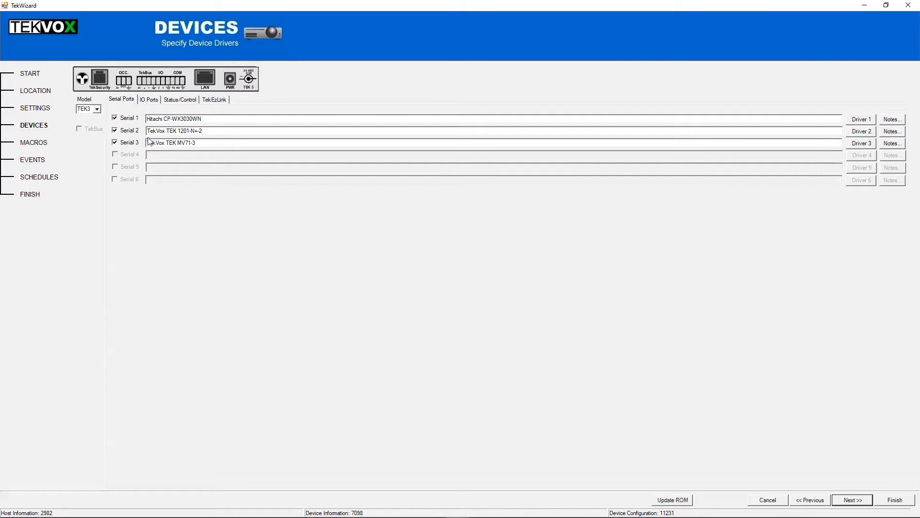
{"action": "left_click", "coordinate": [180, 84]}
{"action": "left_click", "coordinate": [151, 102]}
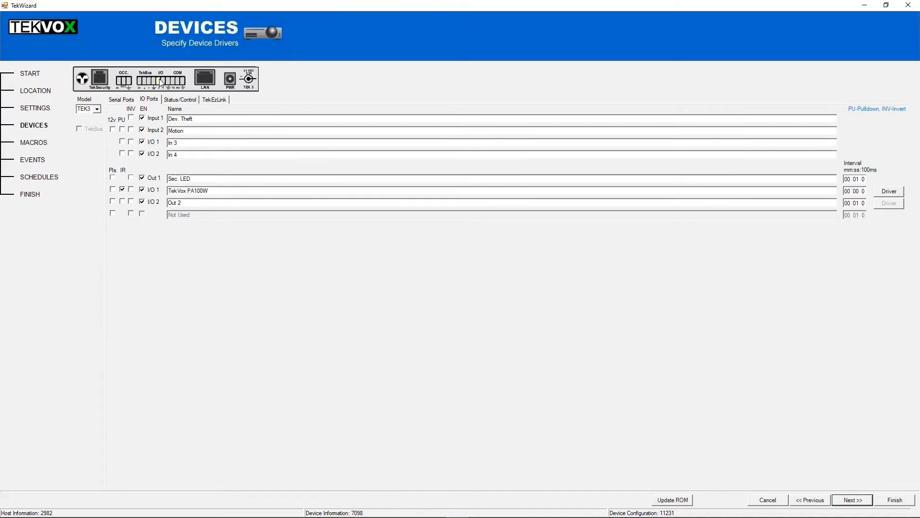
- Browse the IR Control driver manufacturers offered for the TekVox PA100W output on I/O 1, and close the driver selection
{"action": "left_click", "coordinate": [894, 194]}
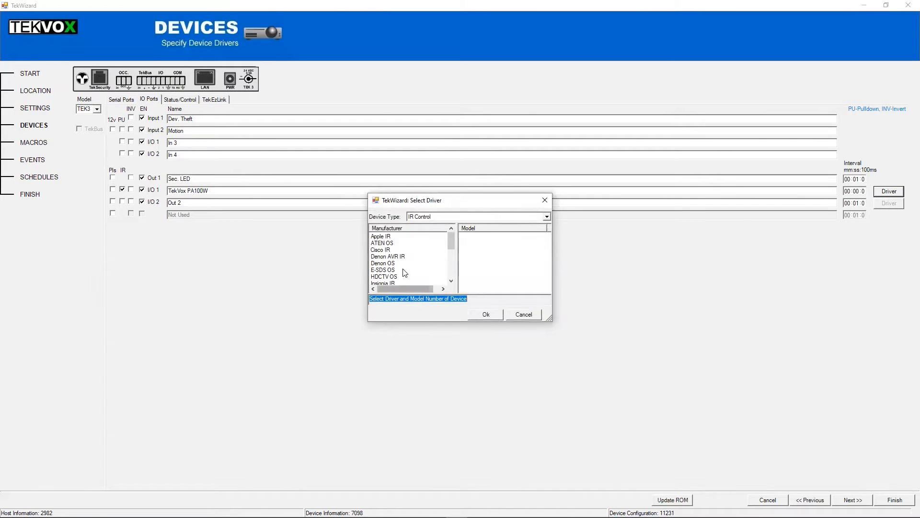
{"action": "scroll", "coordinate": [405, 269], "scroll_direction": "down", "scroll_amount": 5}
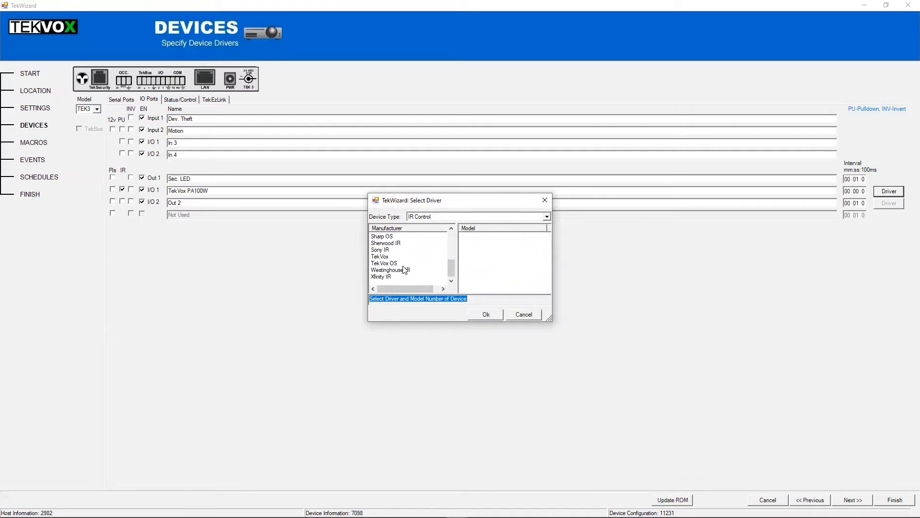
{"action": "scroll", "coordinate": [405, 270], "scroll_direction": "up", "scroll_amount": 5}
{"action": "left_click", "coordinate": [545, 200]}
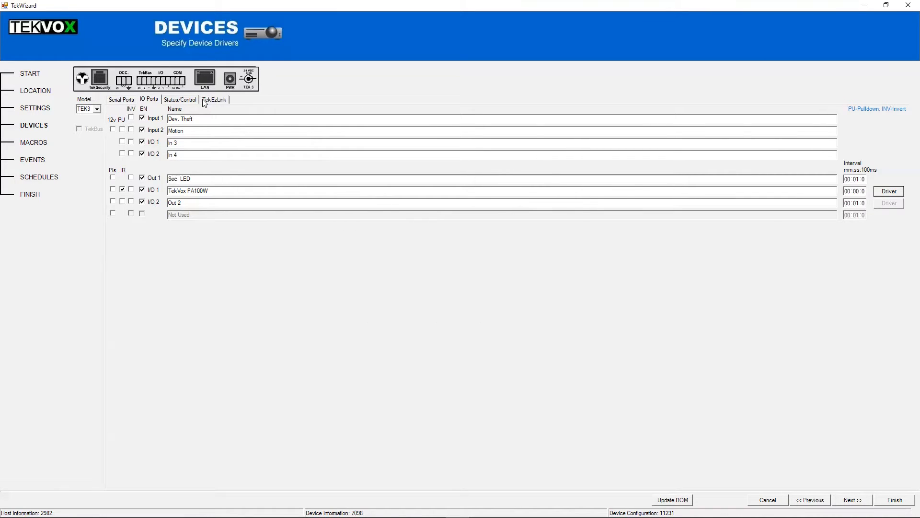
- Examine the options defined for the Source command among the status and control commands
{"action": "left_click", "coordinate": [190, 103]}
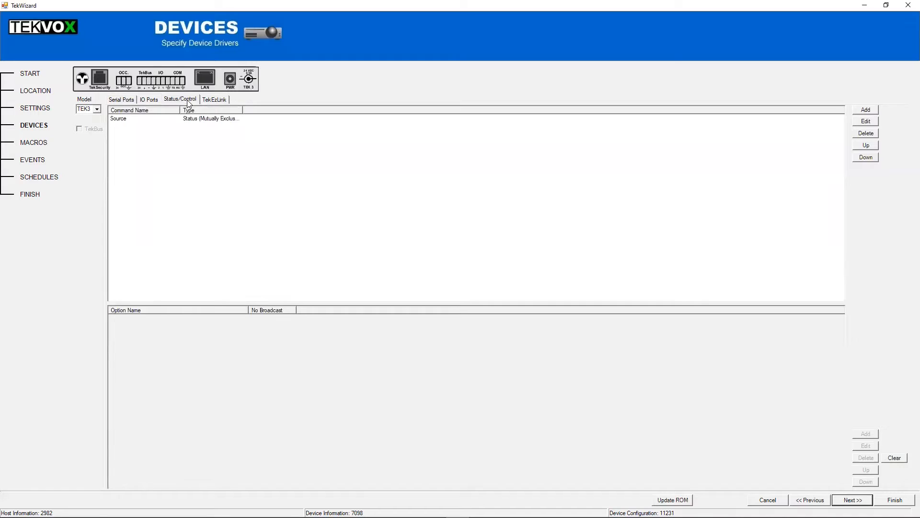
{"action": "left_click", "coordinate": [123, 119]}
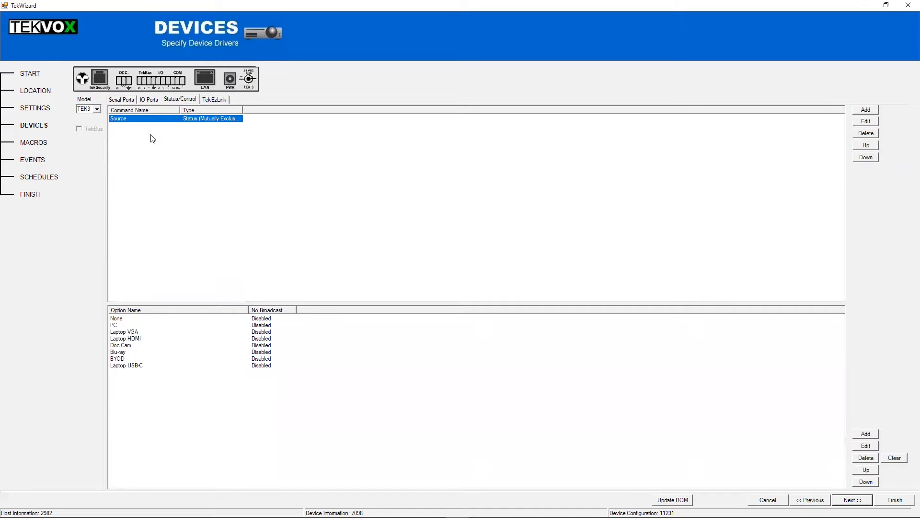
{"action": "left_click", "coordinate": [138, 139]}
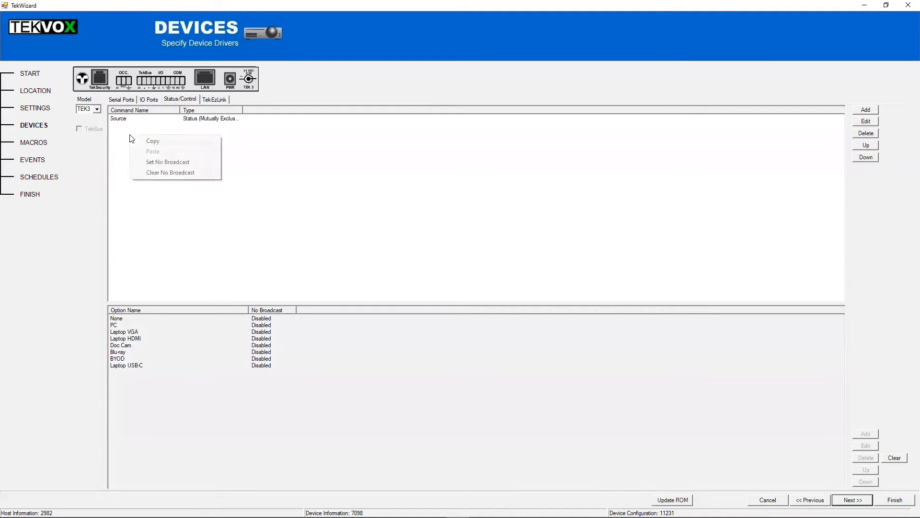
{"action": "right_click", "coordinate": [130, 135]}
{"action": "left_click", "coordinate": [365, 146]}
- Add a status command named System Mode with the data type Command Byte
{"action": "left_click", "coordinate": [865, 112]}
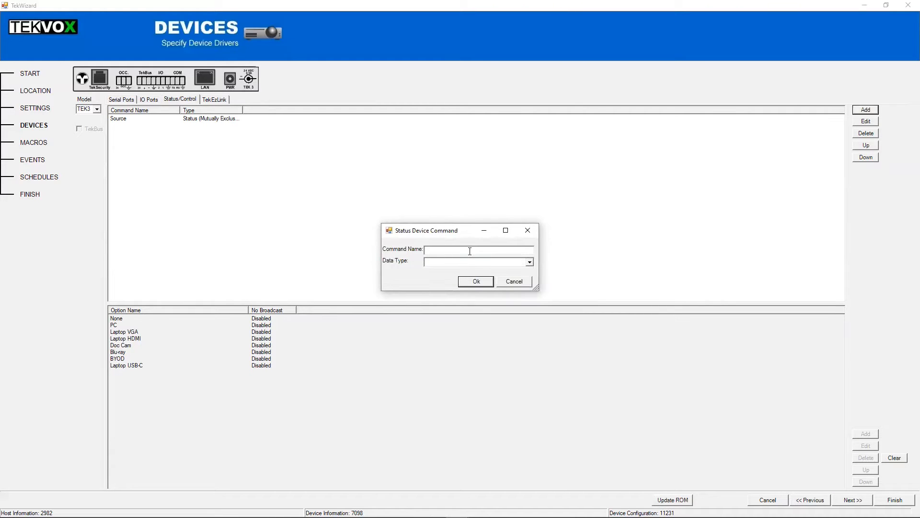
{"action": "type", "text": "System Mode"}
{"action": "left_click", "coordinate": [470, 262]}
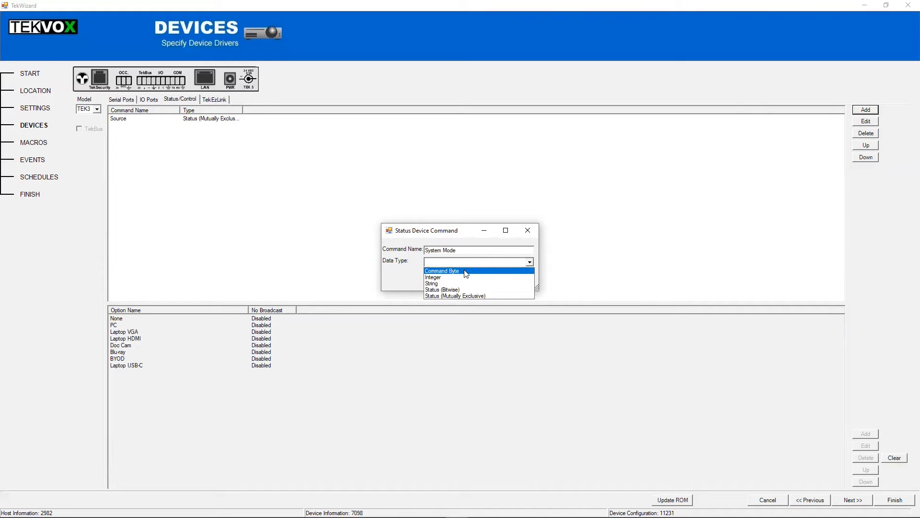
{"action": "left_click", "coordinate": [466, 271]}
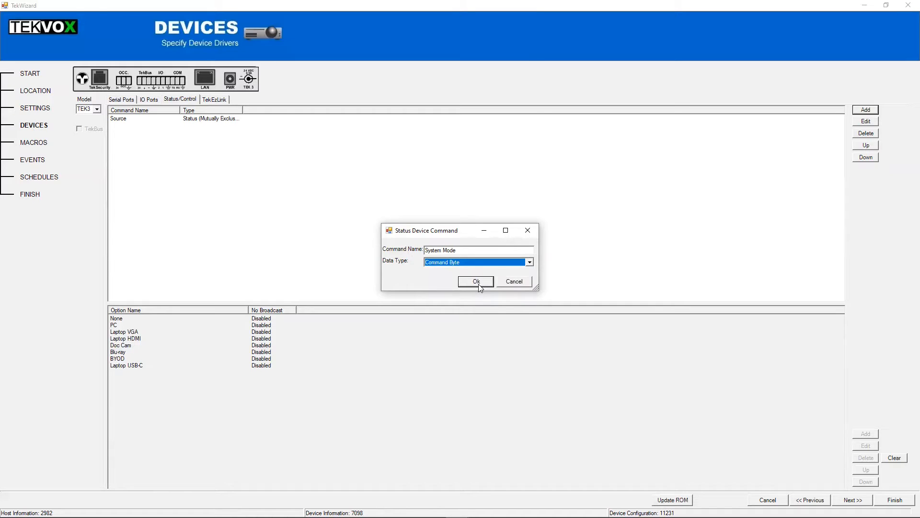
{"action": "left_click", "coordinate": [477, 282]}
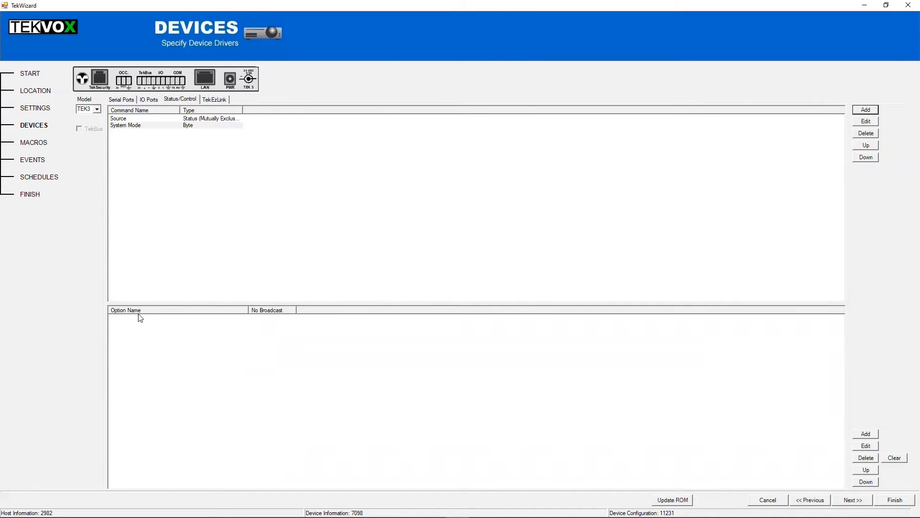
- Add an option named Web Conf Mode to the System Mode command
{"action": "left_click", "coordinate": [857, 430]}
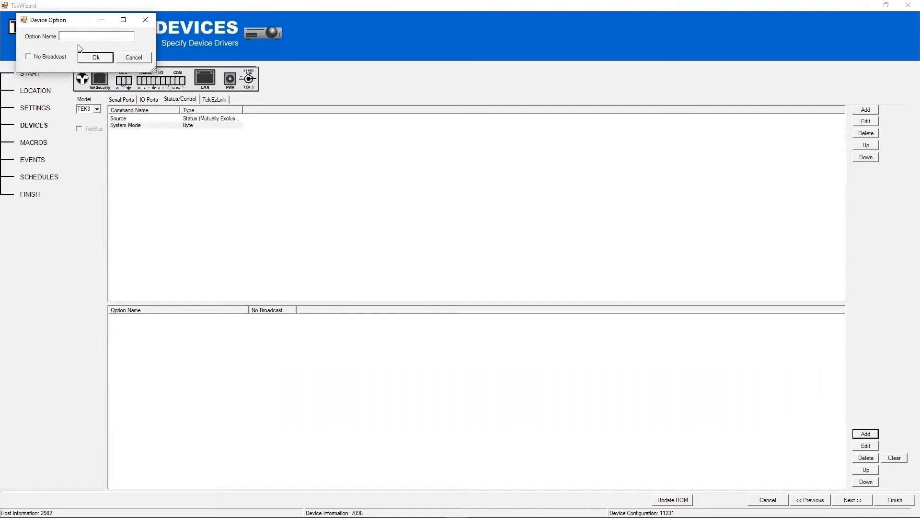
{"action": "left_click", "coordinate": [93, 37]}
{"action": "type", "text": "Web Clnf"}
{"action": "key", "text": "BackSpace"}
{"action": "key", "text": "BackSpace"}
{"action": "key", "text": "BackSpace"}
{"action": "type", "text": "onf Mode"}
{"action": "key", "text": "Return"}
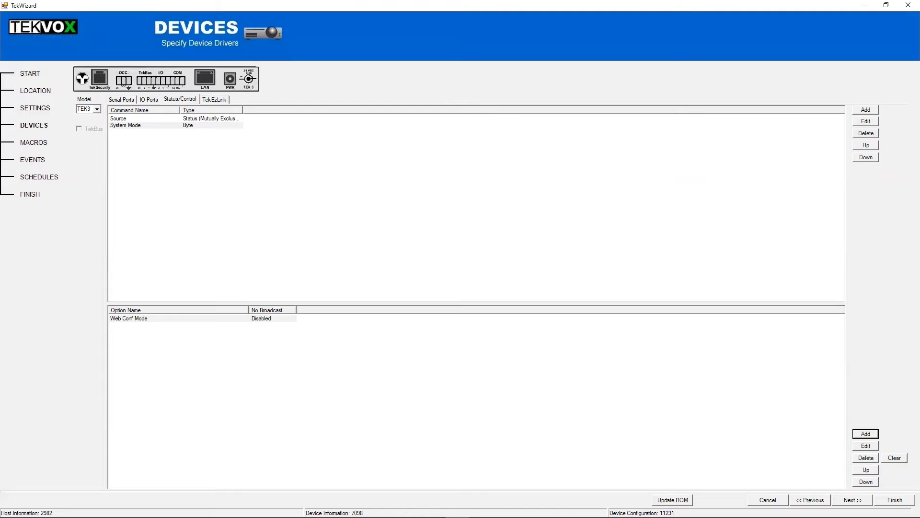
- Add a second option named Local Pres Mode to the System Mode command
{"action": "left_click", "coordinate": [869, 437]}
{"action": "type", "text": "L"}
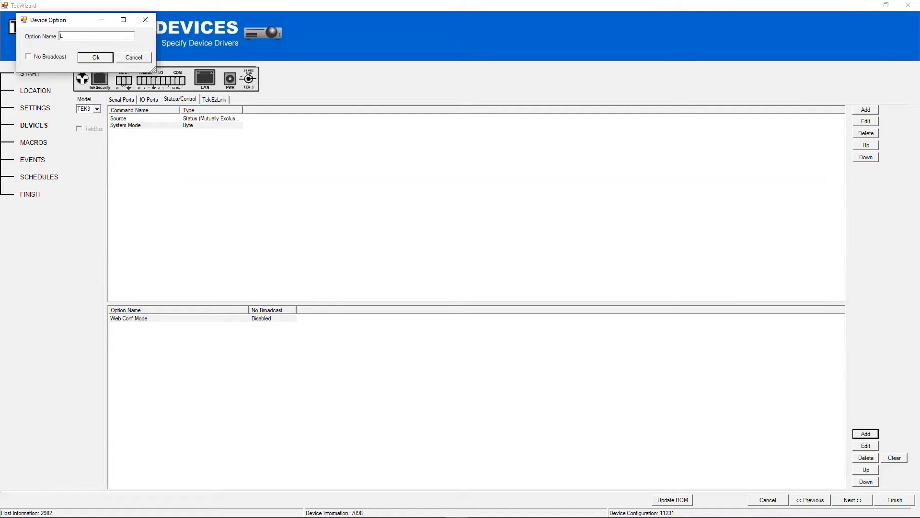
{"action": "type", "text": "ocal Pres Mode"}
{"action": "key", "text": "Return"}
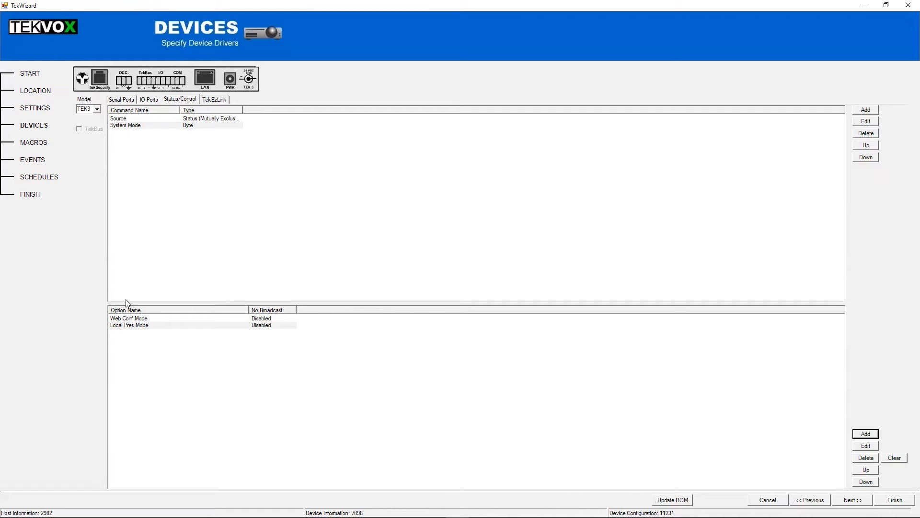
- Compare the options of the Source and System Mode commands, and view the TekEzLink feedback list
{"action": "left_click", "coordinate": [134, 119]}
{"action": "left_click", "coordinate": [134, 126]}
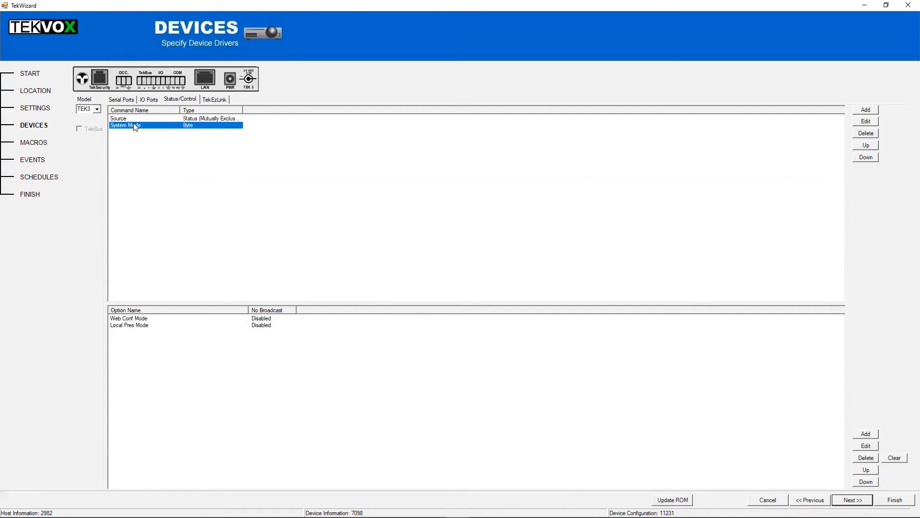
{"action": "left_click", "coordinate": [142, 118]}
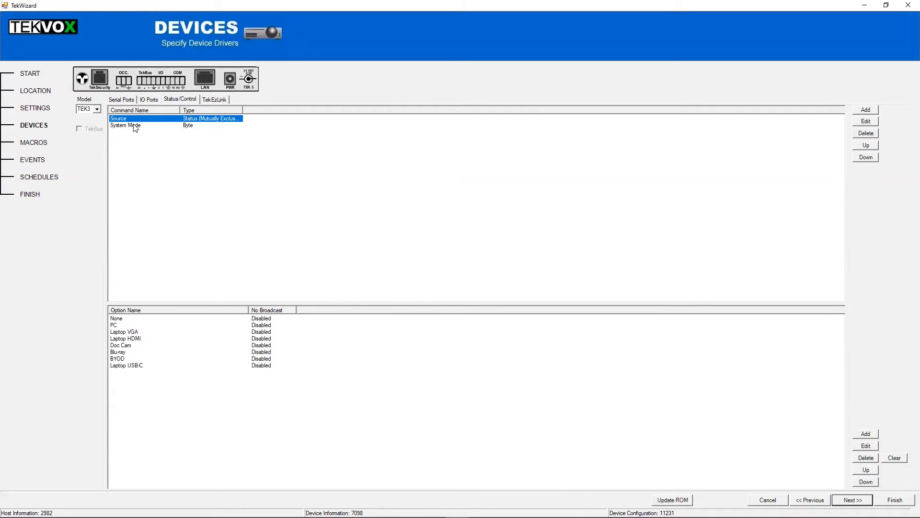
{"action": "left_click", "coordinate": [216, 100]}
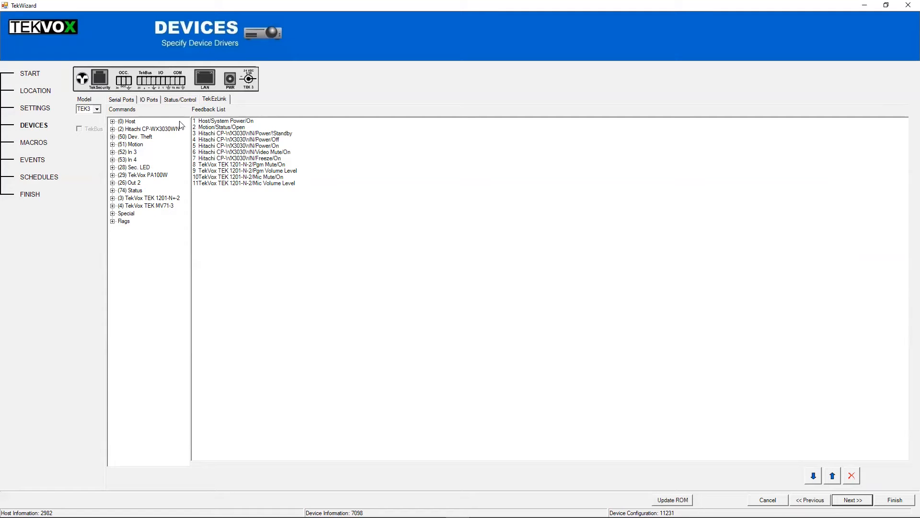
- Change the Serial 1 driver to the Hitachi LP-WU6600 from the Projector device type
{"action": "left_click", "coordinate": [121, 101]}
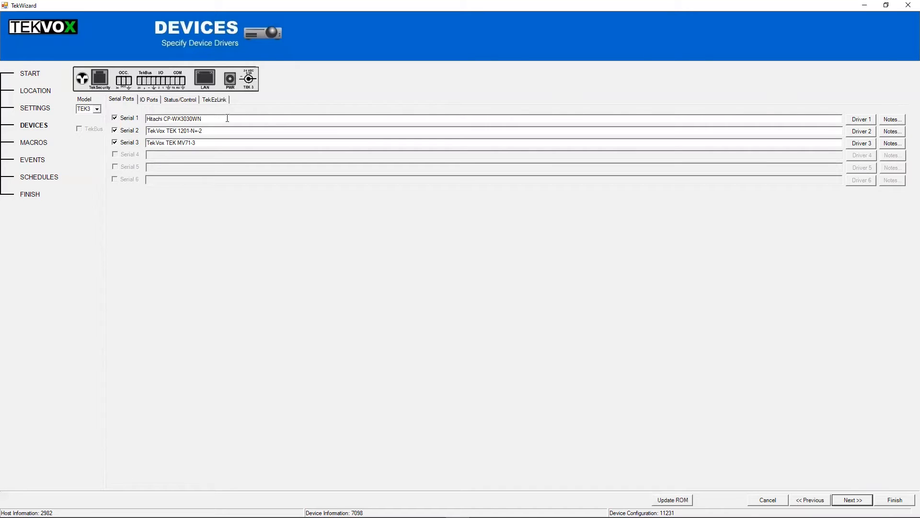
{"action": "left_click", "coordinate": [858, 120]}
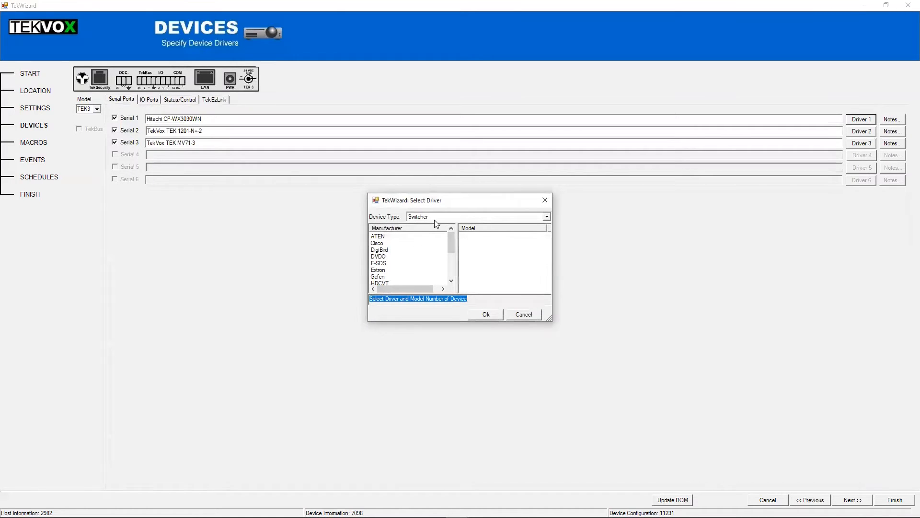
{"action": "left_click", "coordinate": [435, 220]}
{"action": "left_click", "coordinate": [420, 240]}
{"action": "scroll", "coordinate": [421, 241], "scroll_direction": "down", "scroll_amount": 3}
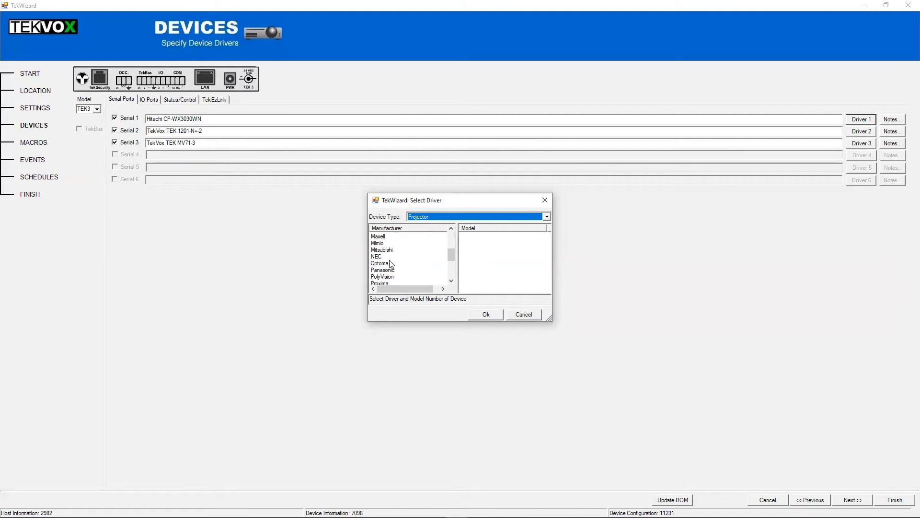
{"action": "scroll", "coordinate": [398, 264], "scroll_direction": "down", "scroll_amount": 2}
{"action": "scroll", "coordinate": [399, 264], "scroll_direction": "up", "scroll_amount": 2}
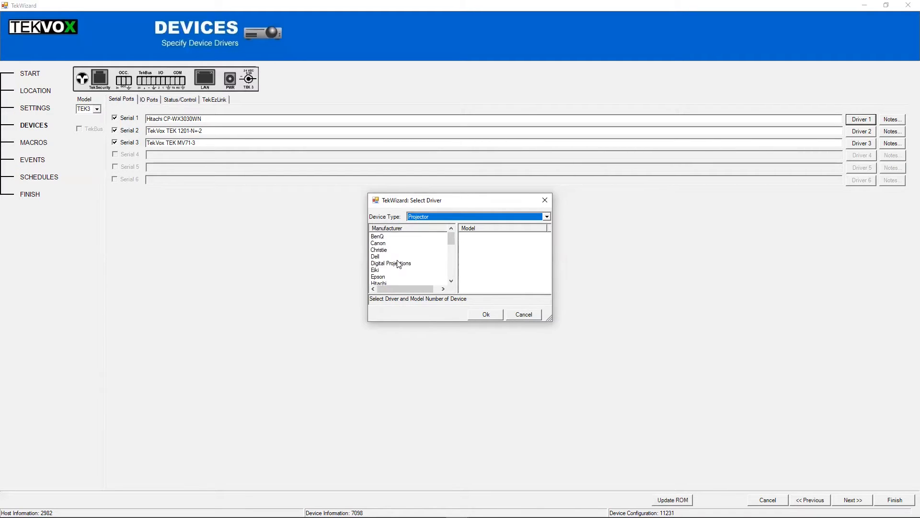
{"action": "scroll", "coordinate": [398, 265], "scroll_direction": "down", "scroll_amount": 2}
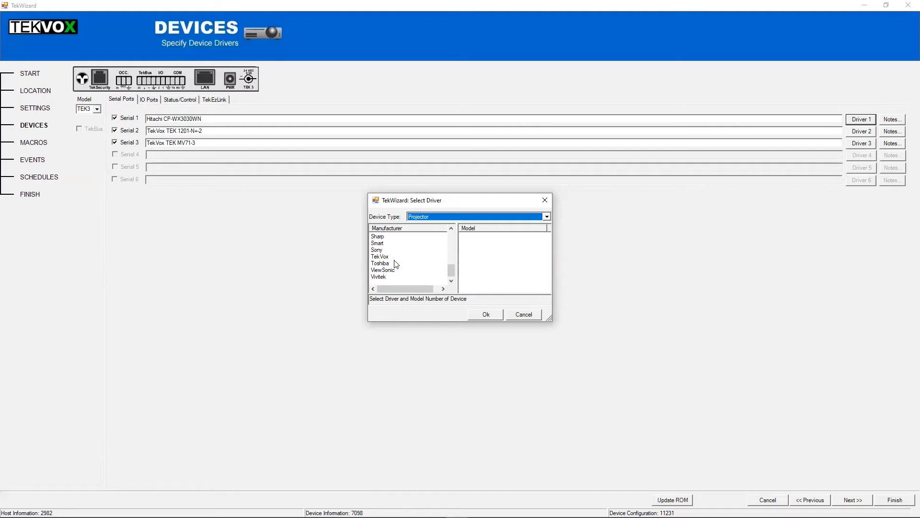
{"action": "scroll", "coordinate": [400, 267], "scroll_direction": "up", "scroll_amount": 2}
{"action": "scroll", "coordinate": [397, 265], "scroll_direction": "up", "scroll_amount": 2}
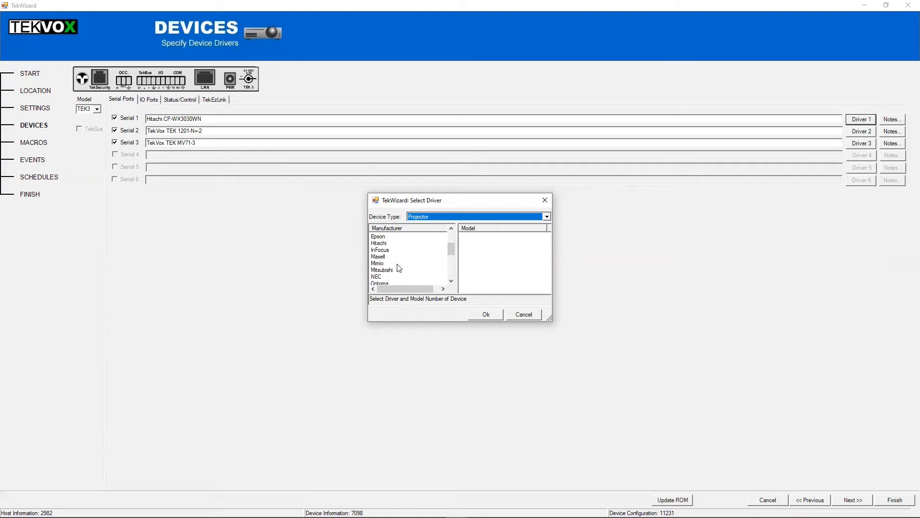
{"action": "left_click", "coordinate": [388, 264]}
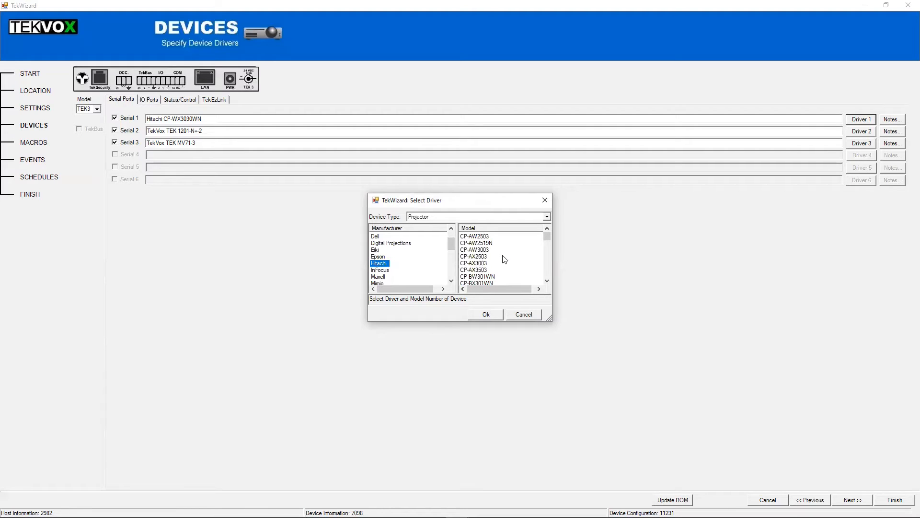
{"action": "scroll", "coordinate": [489, 263], "scroll_direction": "down", "scroll_amount": 1}
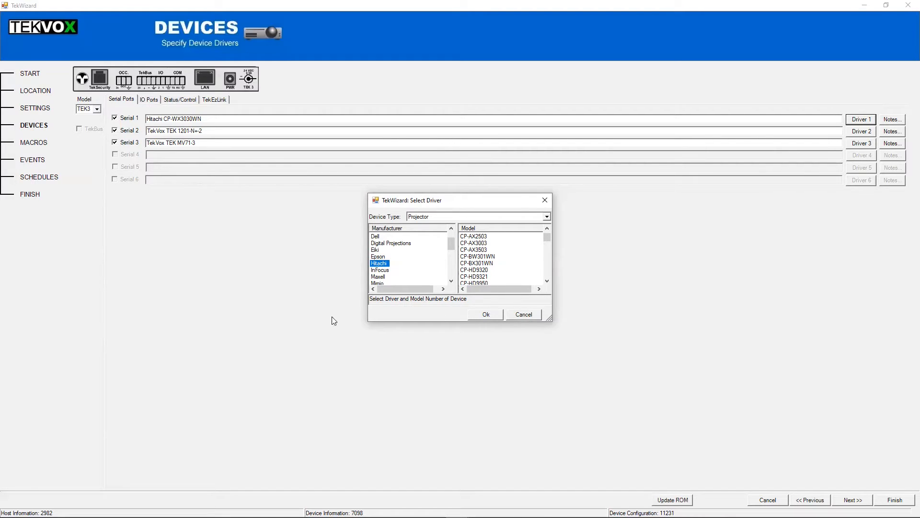
{"action": "scroll", "coordinate": [502, 263], "scroll_direction": "down", "scroll_amount": 10}
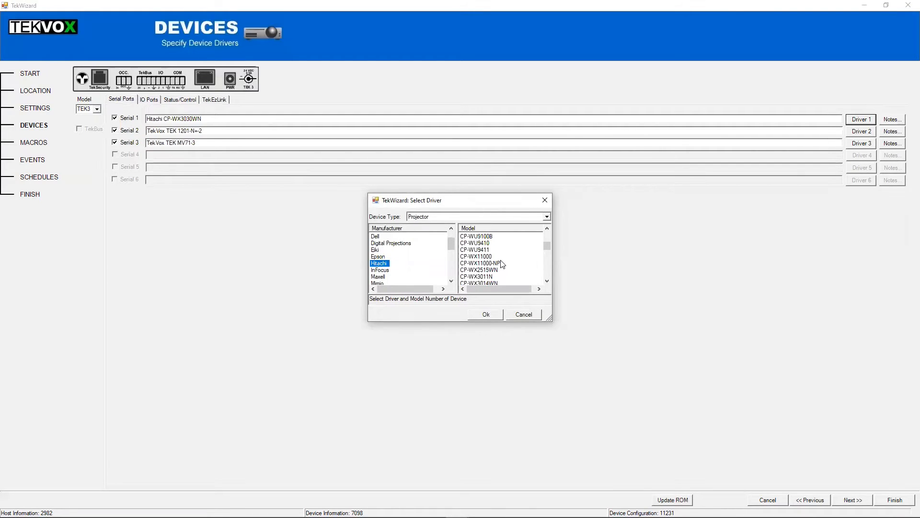
{"action": "scroll", "coordinate": [504, 265], "scroll_direction": "down", "scroll_amount": 8}
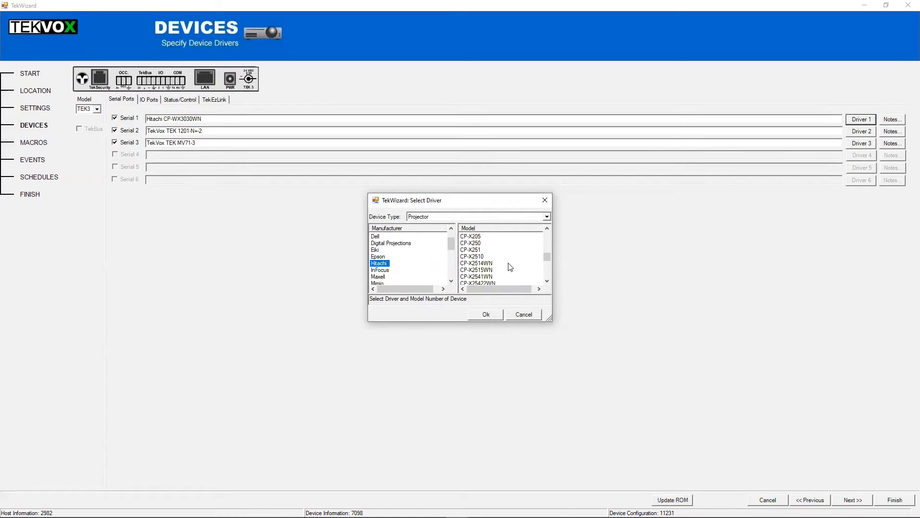
{"action": "scroll", "coordinate": [507, 266], "scroll_direction": "down", "scroll_amount": 6}
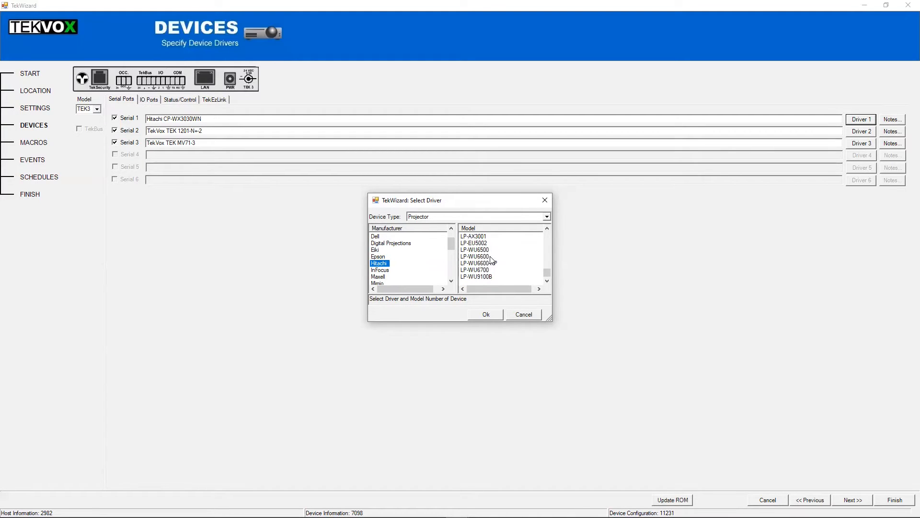
{"action": "left_click", "coordinate": [491, 257]}
{"action": "left_click", "coordinate": [485, 316]}
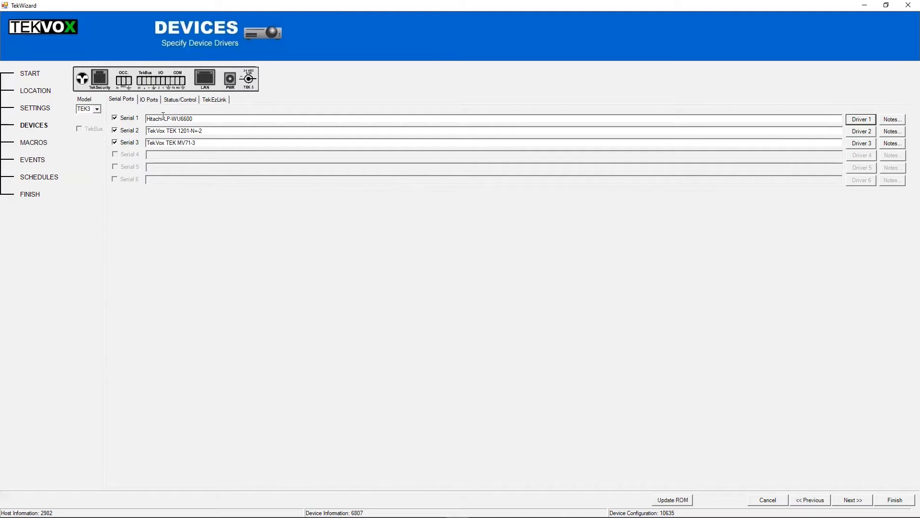
- Insert the Hitachi LP-WU6600 Power !Standby command into the TekEzLink feedback list, directly below the CP-WX3030WN !Standby entry
{"action": "left_click", "coordinate": [218, 101]}
{"action": "left_click", "coordinate": [244, 134]}
{"action": "mouse_move", "coordinate": [244, 136]}
{"action": "left_mouse_down"}
{"action": "mouse_move", "coordinate": [246, 162]}
{"action": "mouse_move", "coordinate": [246, 138]}
{"action": "left_mouse_up"}
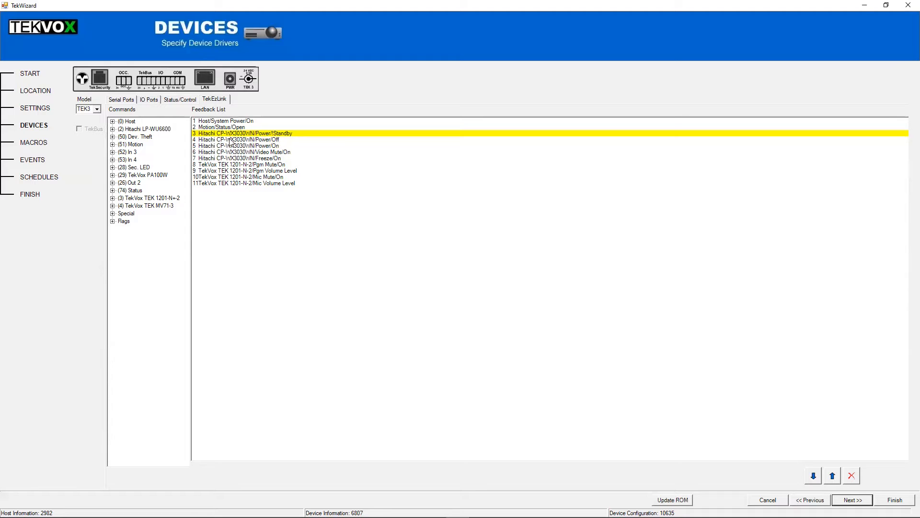
{"action": "left_click", "coordinate": [113, 129]}
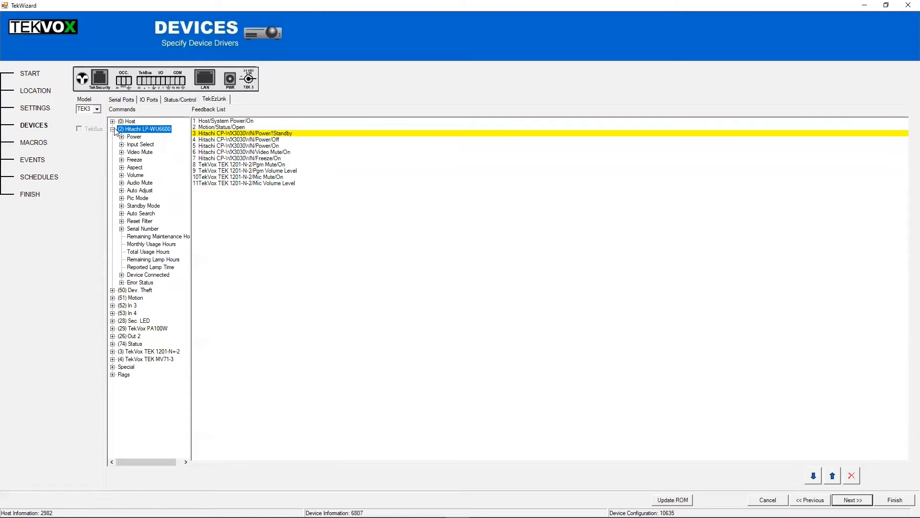
{"action": "double_click", "coordinate": [127, 137]}
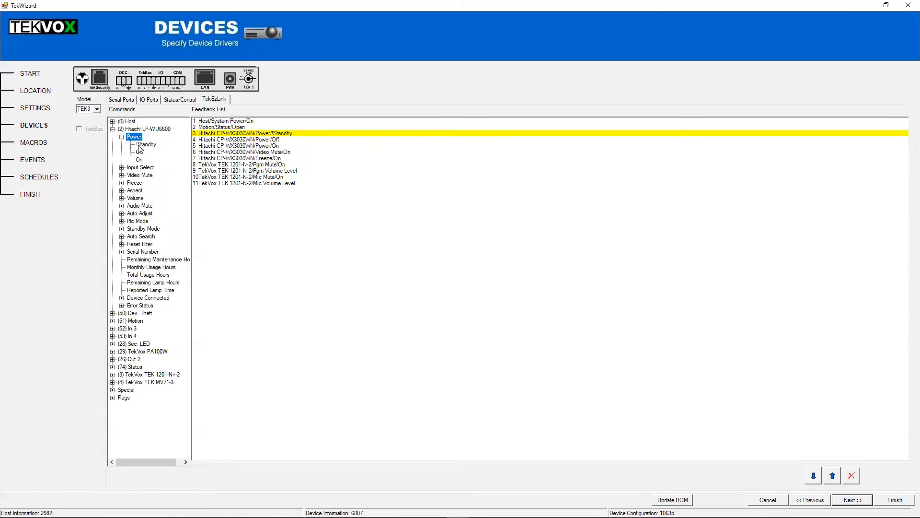
{"action": "left_click", "coordinate": [146, 145]}
{"action": "left_click_drag", "start_coordinate": [308, 137], "coordinate": [300, 139]}
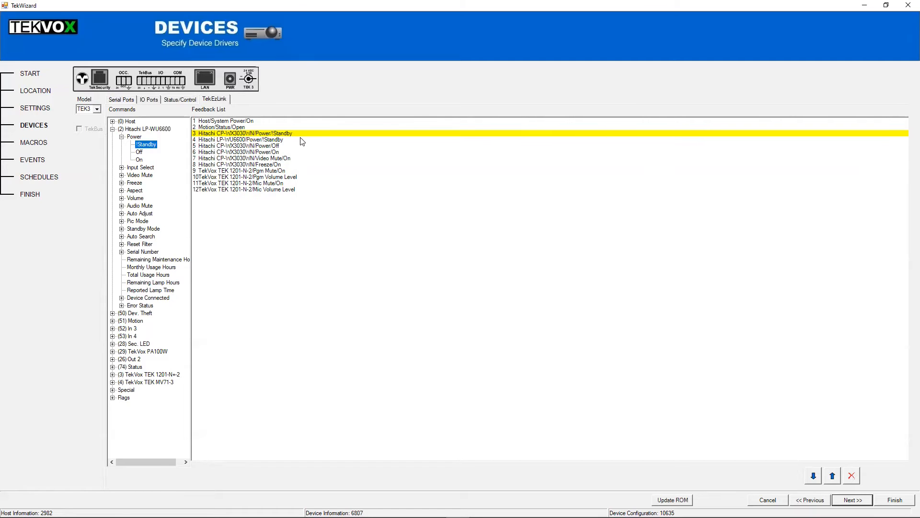
- Add the Hitachi LP-WU6600 Power Off and Power On commands to the feedback list and remove the three CP-WX3030WN Power entries
{"action": "left_click_drag", "start_coordinate": [139, 152], "coordinate": [284, 150]}
{"action": "left_click_drag", "start_coordinate": [139, 159], "coordinate": [282, 160]}
{"action": "left_click", "coordinate": [279, 152]}
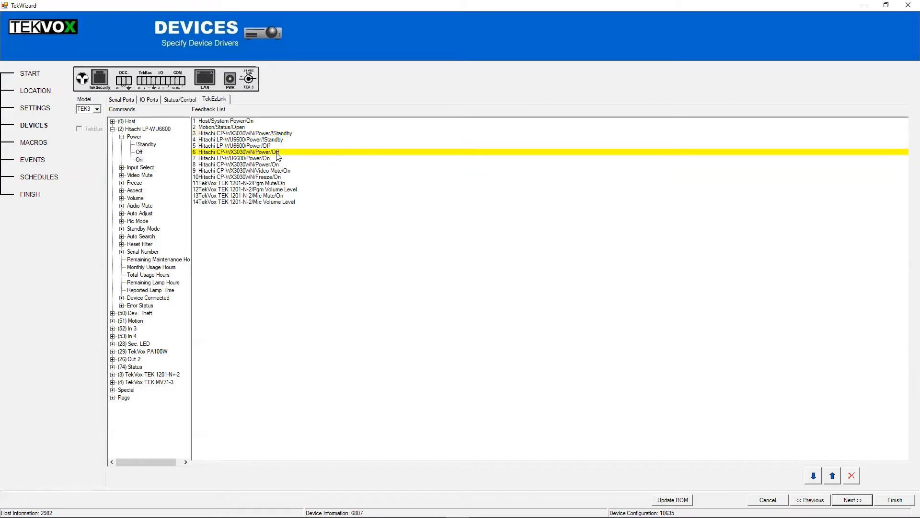
{"action": "left_click", "coordinate": [852, 474]}
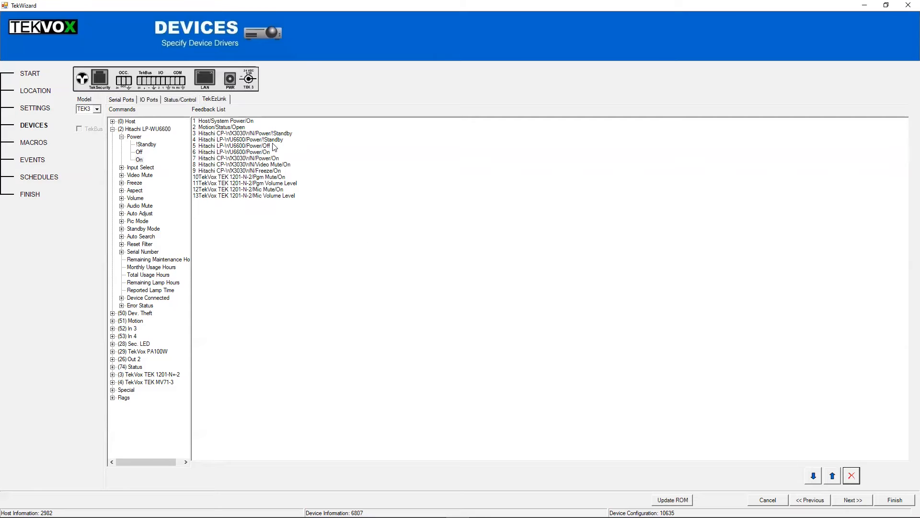
{"action": "left_click", "coordinate": [286, 135]}
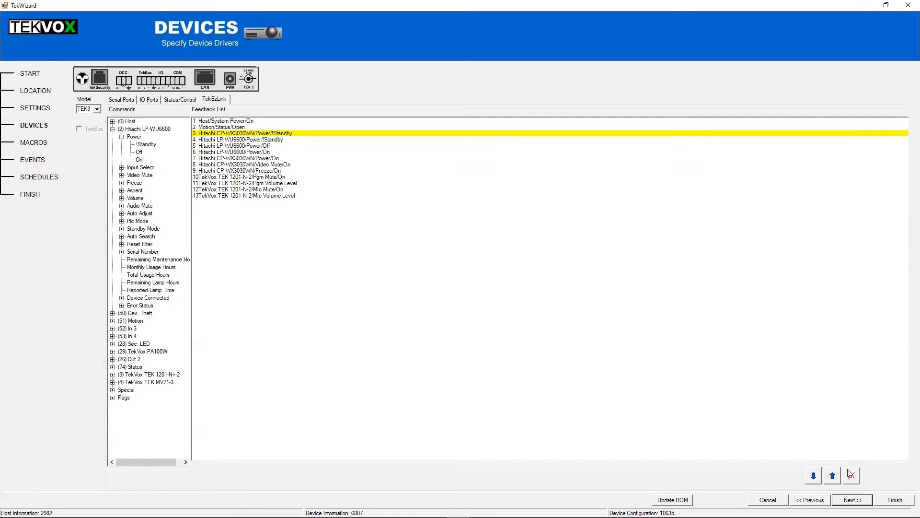
{"action": "left_click", "coordinate": [852, 475]}
{"action": "left_click", "coordinate": [269, 153]}
{"action": "left_click", "coordinate": [852, 474]}
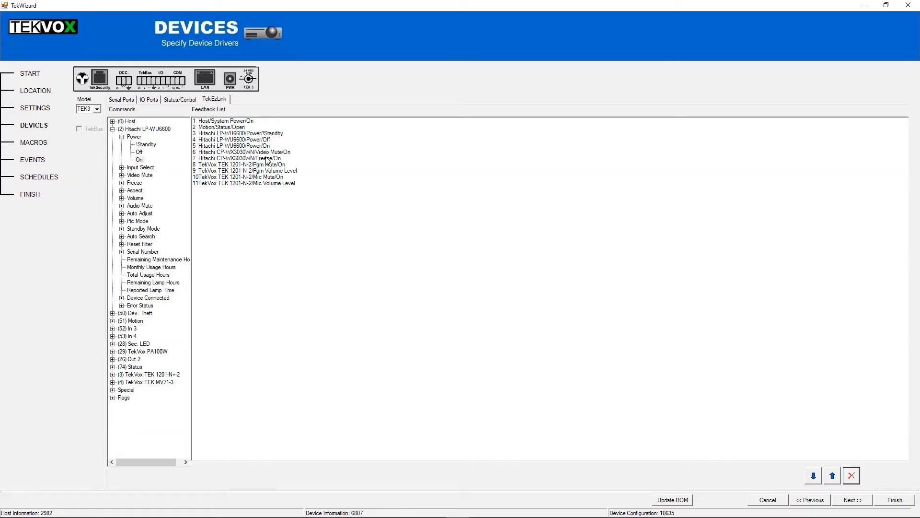
- Replace the CP-WX3030WN Video Mute/On entry in the feedback list with the Hitachi LP-WU6600 Video Mute On command
{"action": "left_click", "coordinate": [257, 151]}
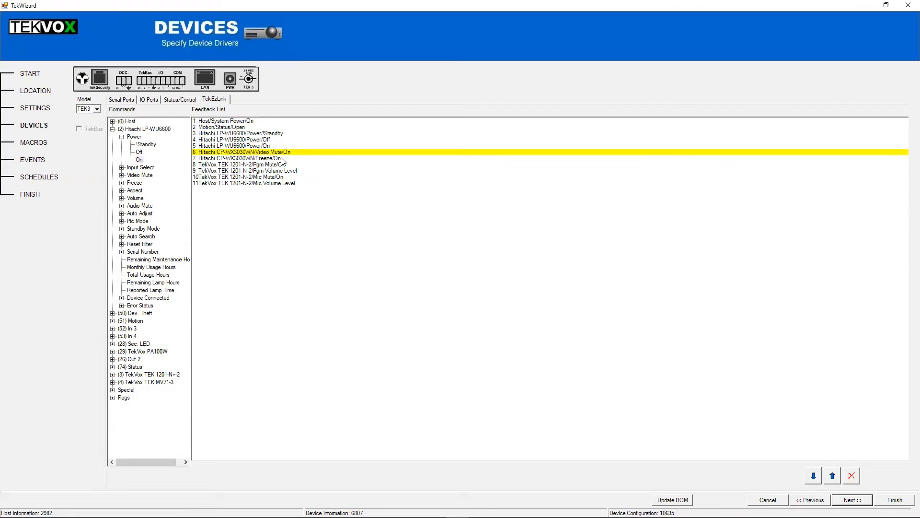
{"action": "left_click", "coordinate": [121, 175]}
{"action": "left_click_drag", "start_coordinate": [139, 193], "coordinate": [294, 155]}
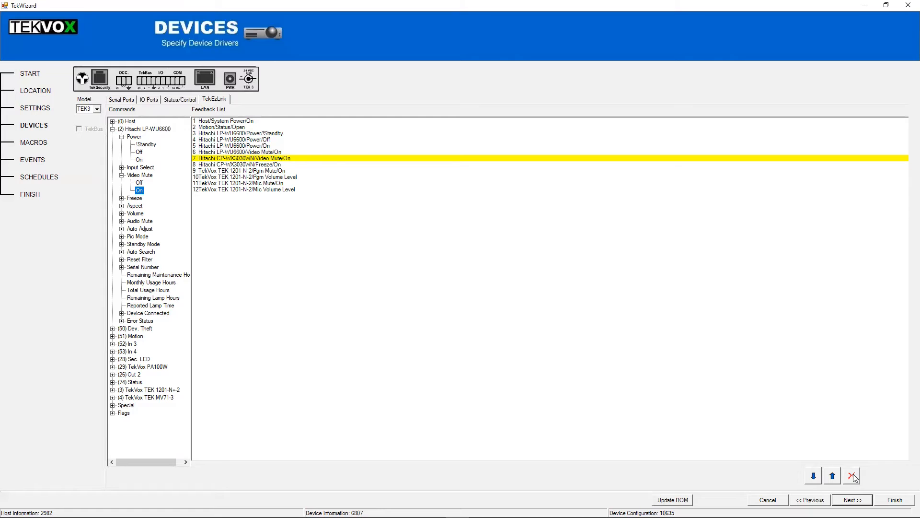
{"action": "left_click", "coordinate": [852, 476]}
- Replace the CP-WX3030WN Freeze/On entry in the feedback list with the Hitachi LP-WU6600 Freeze On command
{"action": "left_click", "coordinate": [122, 176]}
{"action": "left_click", "coordinate": [121, 182]}
{"action": "left_click_drag", "start_coordinate": [139, 198], "coordinate": [282, 168]}
{"action": "left_click", "coordinate": [282, 168]}
{"action": "left_click", "coordinate": [852, 475]}
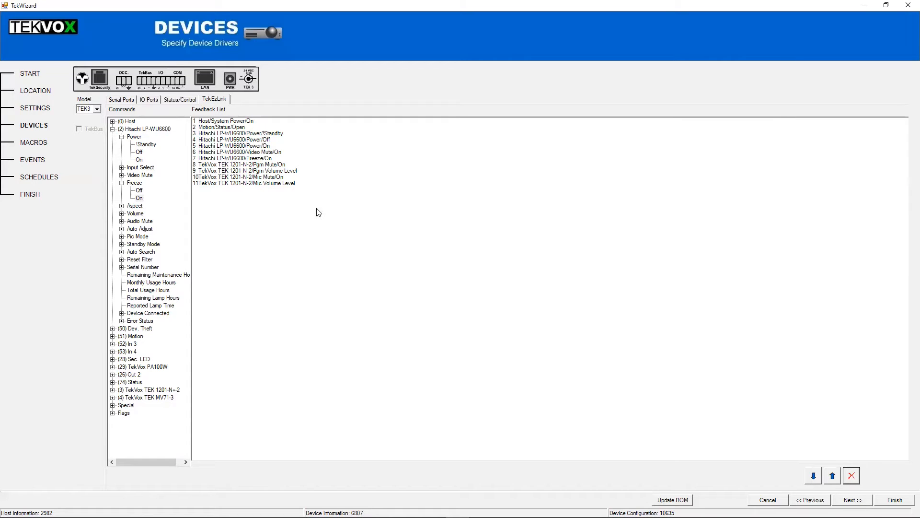
- Advance to the Macros stage and open the Start macro from the translation error worksheet, moving the worksheet clear of the macro steps
{"action": "left_click", "coordinate": [125, 101]}
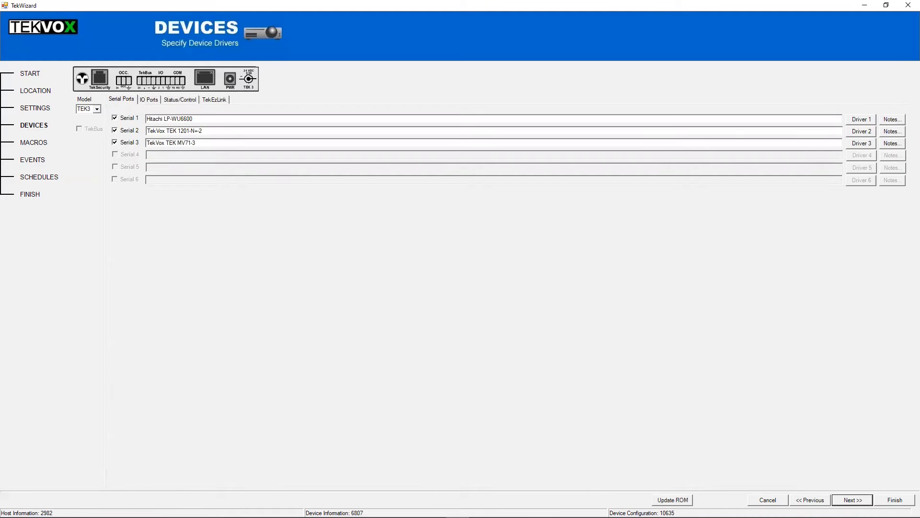
{"action": "left_click", "coordinate": [851, 498]}
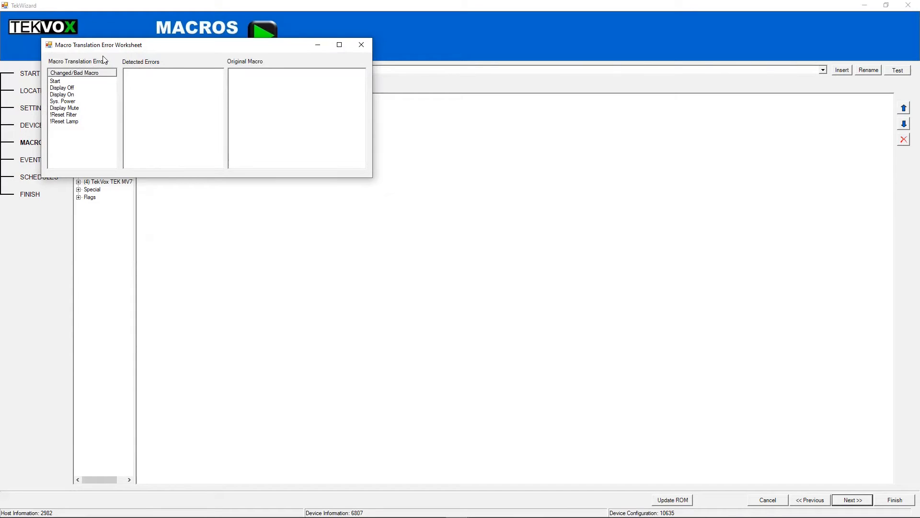
{"action": "left_click", "coordinate": [60, 81]}
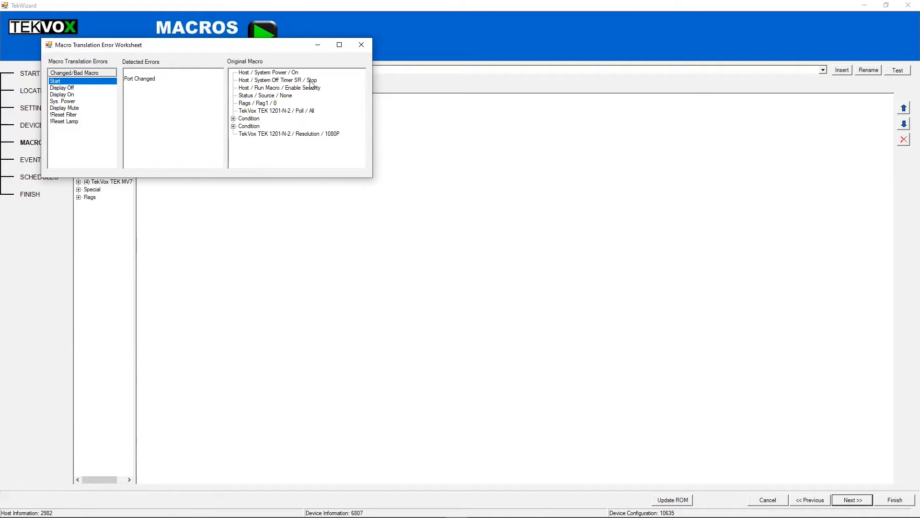
{"action": "left_click", "coordinate": [153, 80]}
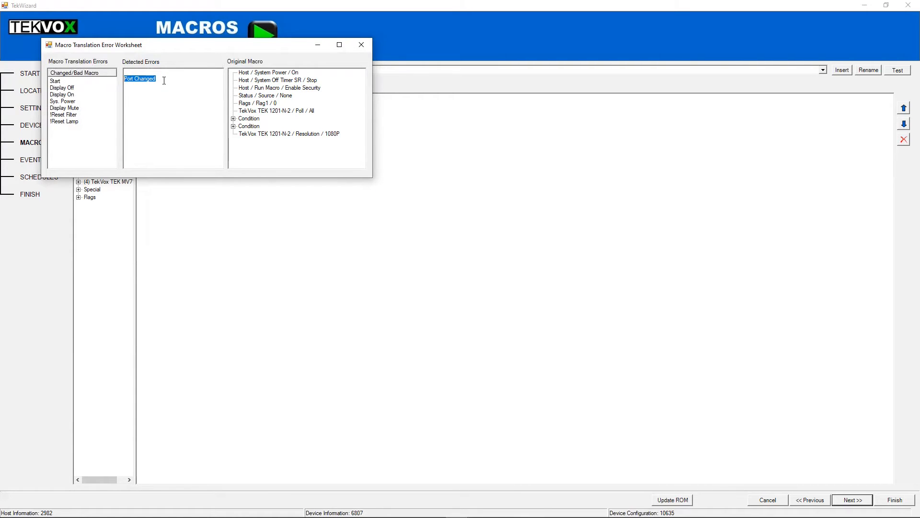
{"action": "left_click", "coordinate": [55, 81]}
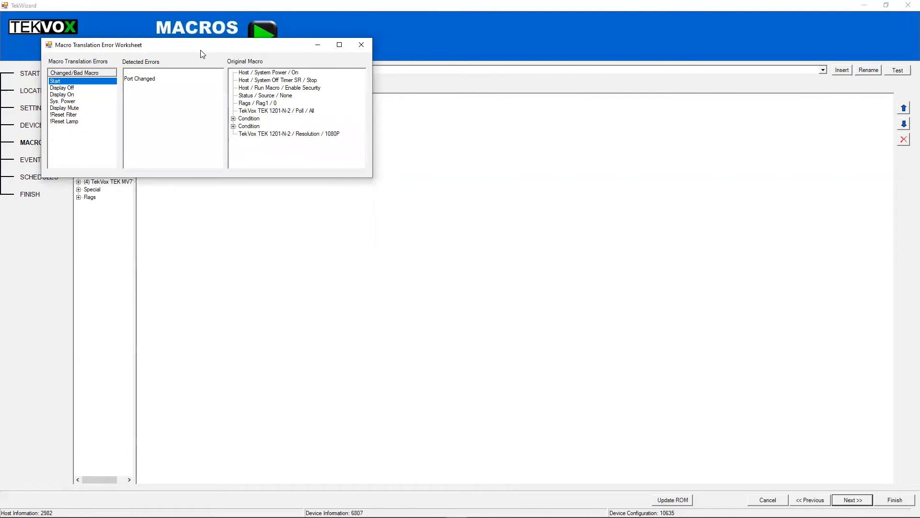
{"action": "left_click_drag", "start_coordinate": [202, 53], "coordinate": [636, 57]}
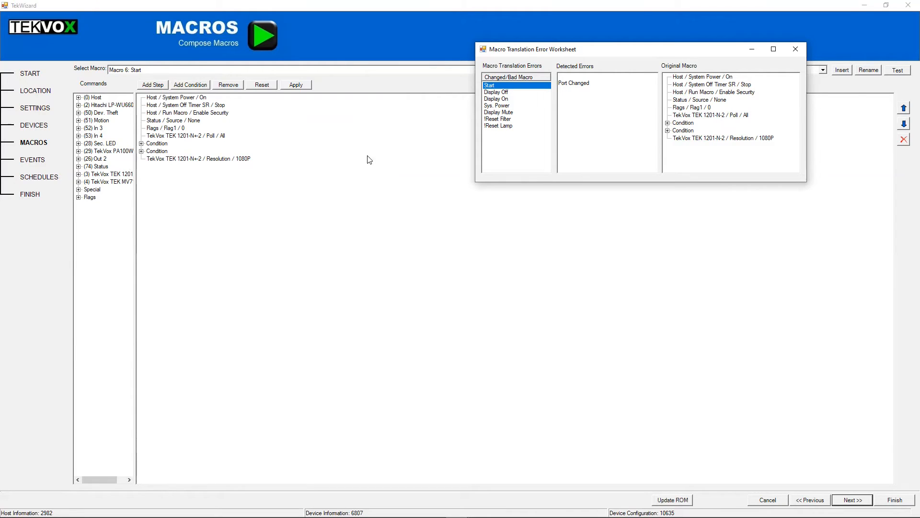
- Compare the conditions in the original Start macro with the first condition in its translated version
{"action": "left_click", "coordinate": [667, 122]}
{"action": "left_click", "coordinate": [677, 130]}
{"action": "left_click", "coordinate": [667, 153]}
{"action": "left_click", "coordinate": [677, 161]}
{"action": "left_click", "coordinate": [667, 153]}
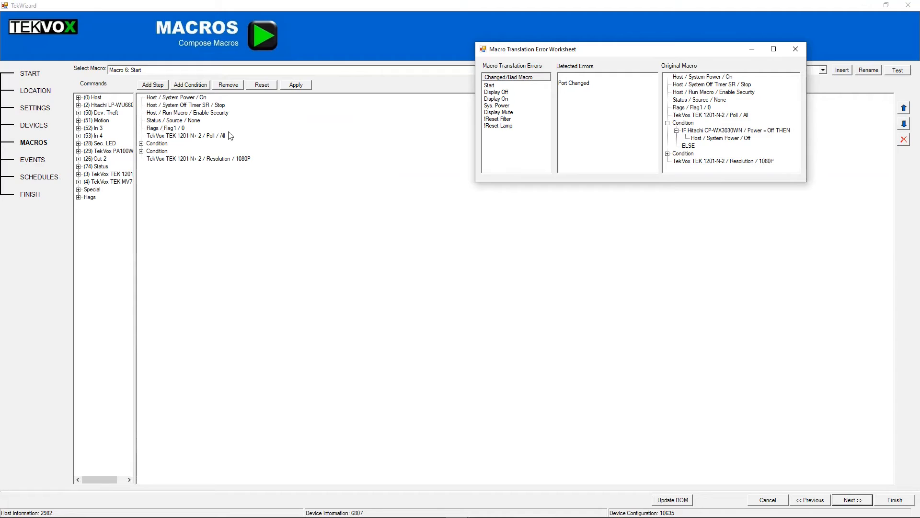
{"action": "left_click", "coordinate": [141, 143]}
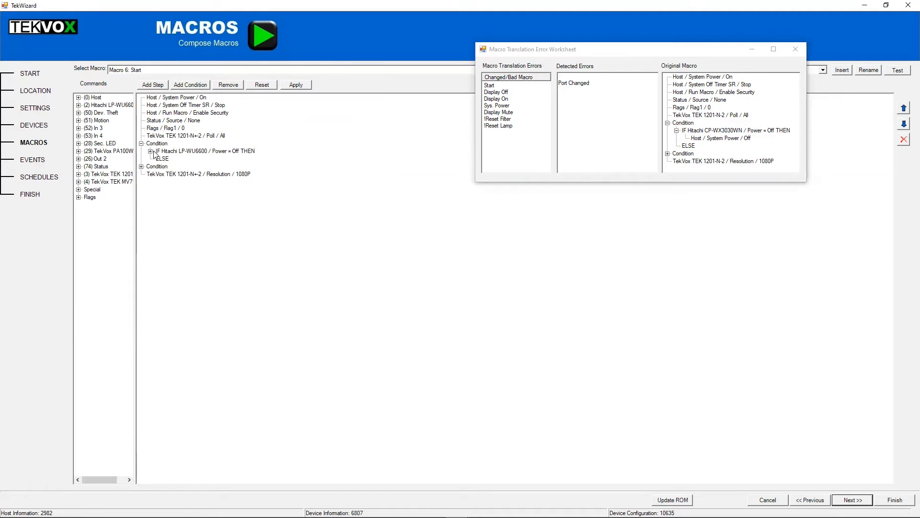
{"action": "left_click", "coordinate": [151, 151]}
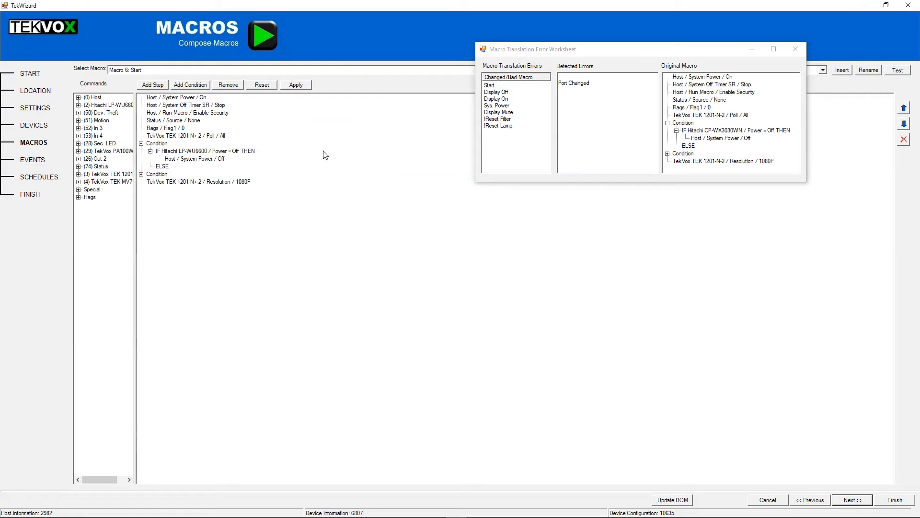
- Open Macro 10: Display Off and compare its translated command with the original macro in the error worksheet
{"action": "left_click", "coordinate": [497, 94]}
{"action": "left_click", "coordinate": [355, 70]}
{"action": "scroll", "coordinate": [350, 111], "scroll_direction": "up", "scroll_amount": 7}
{"action": "scroll", "coordinate": [350, 110], "scroll_direction": "up", "scroll_amount": 2}
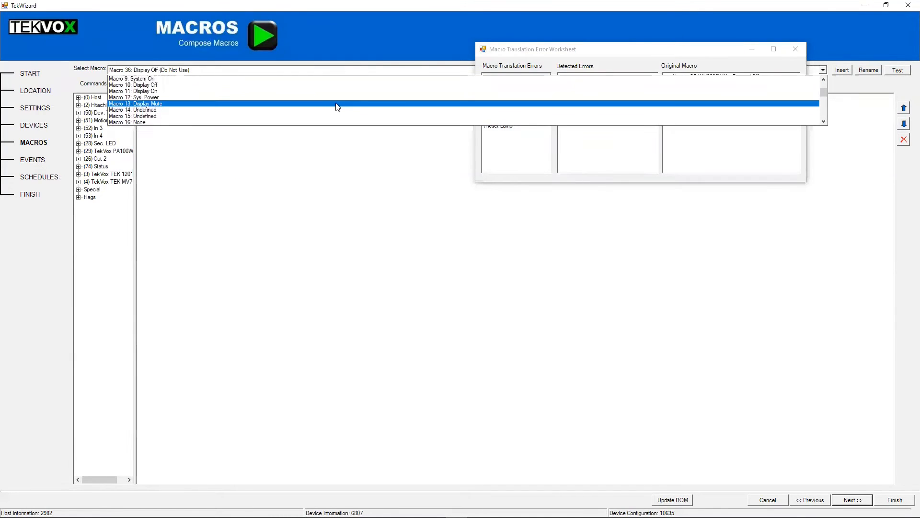
{"action": "left_click", "coordinate": [273, 87]}
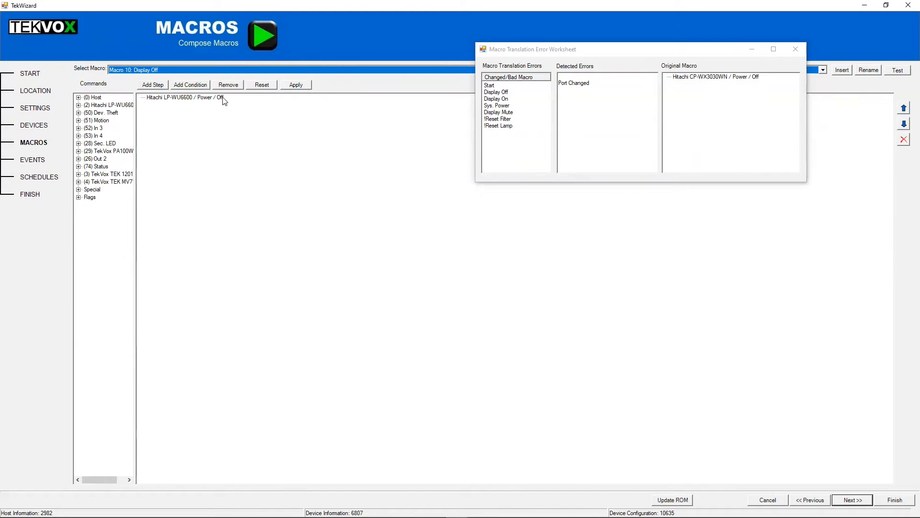
- Open Macro 11: Display On and compare its expanded Input Select condition with the original macro in the error worksheet
{"action": "left_click", "coordinate": [498, 99]}
{"action": "left_click", "coordinate": [307, 75]}
{"action": "left_click", "coordinate": [285, 84]}
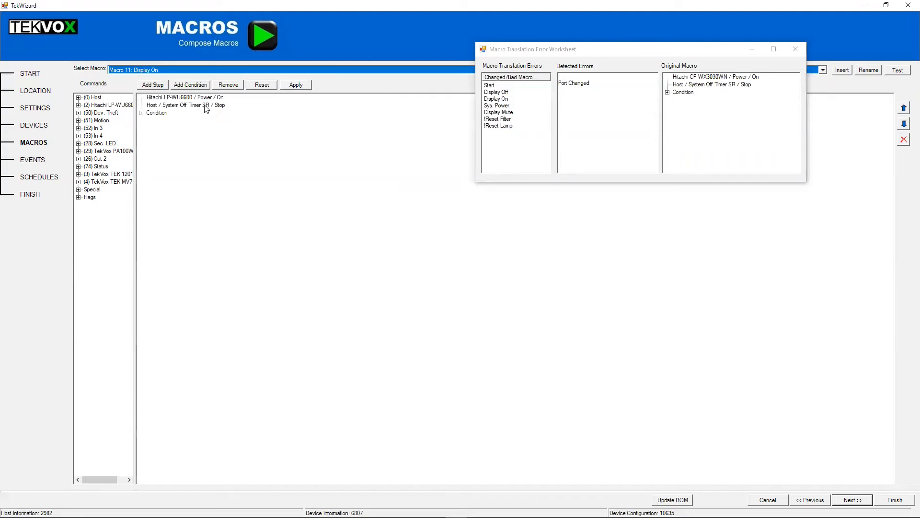
{"action": "left_click", "coordinate": [141, 113]}
{"action": "left_click", "coordinate": [150, 120]}
{"action": "left_click", "coordinate": [668, 92]}
{"action": "left_click", "coordinate": [676, 100]}
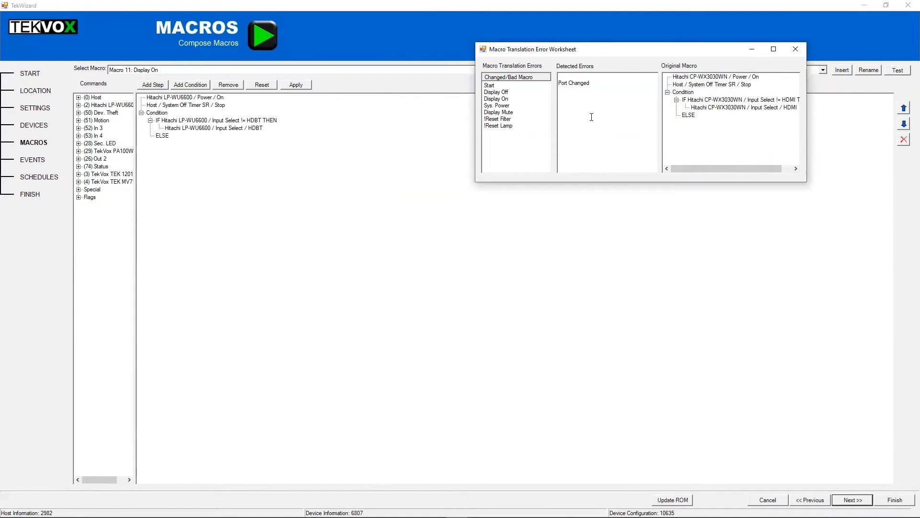
{"action": "left_click_drag", "start_coordinate": [732, 167], "coordinate": [753, 163]}
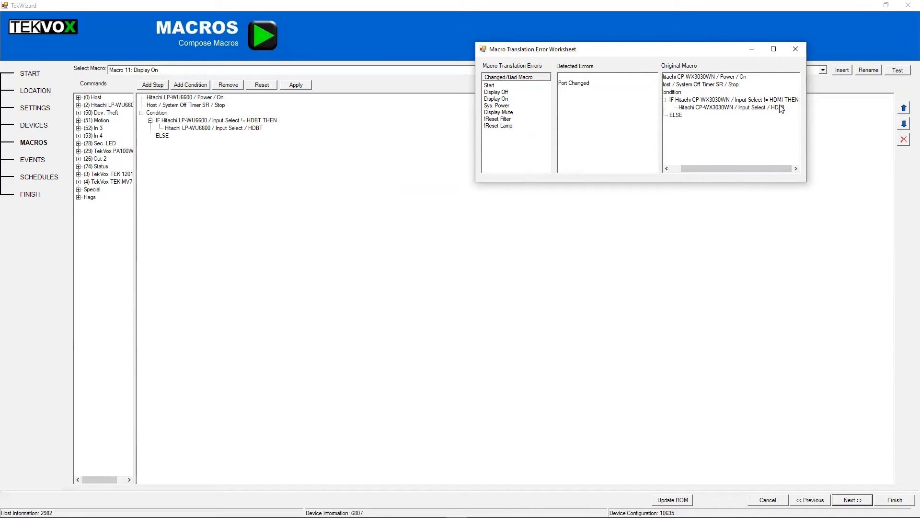
- Edit the Display On macro's condition so its Input Select setting is HDMI 1
{"action": "double_click", "coordinate": [158, 113]}
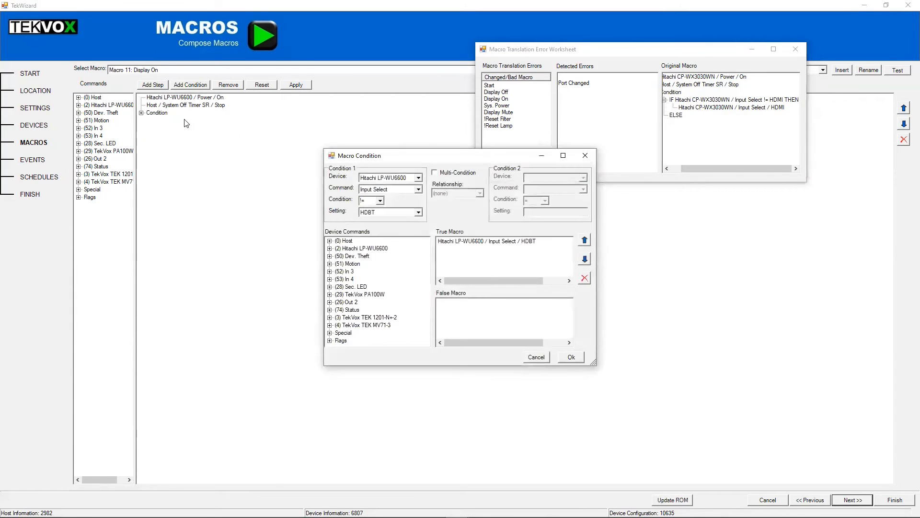
{"action": "left_click_drag", "start_coordinate": [439, 161], "coordinate": [281, 104]}
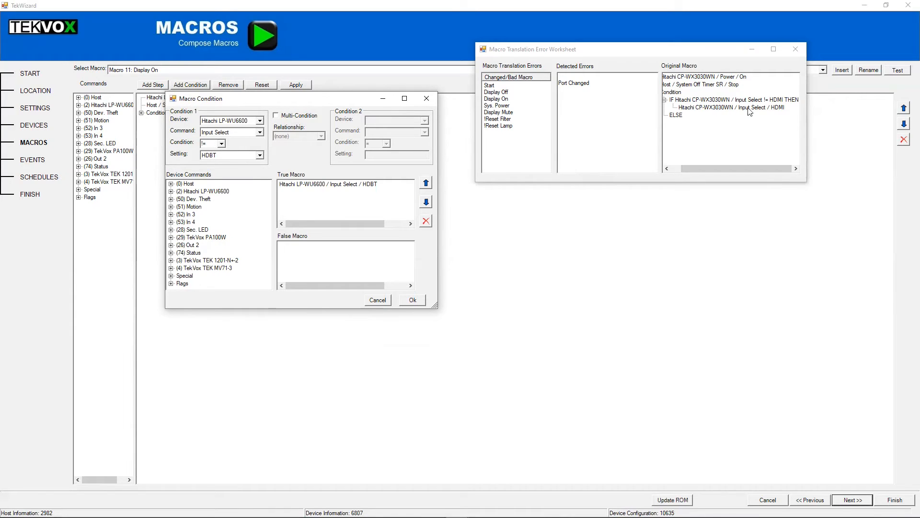
{"action": "left_click", "coordinate": [232, 155]}
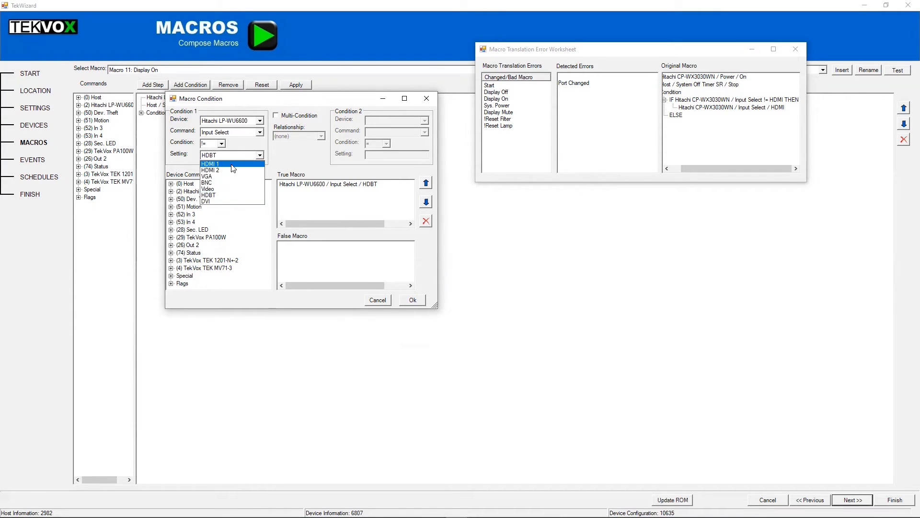
{"action": "left_click", "coordinate": [233, 164]}
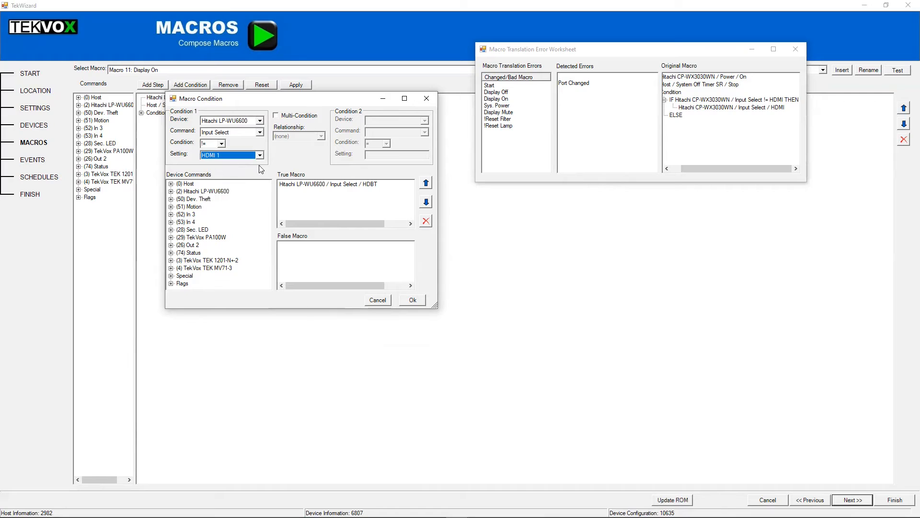
- Replace the HDBT command in the condition's True Macro with the Hitachi LP-WU6600 Input Select HDMI 1 command and accept the condition
{"action": "left_click", "coordinate": [363, 185]}
{"action": "left_click", "coordinate": [426, 220]}
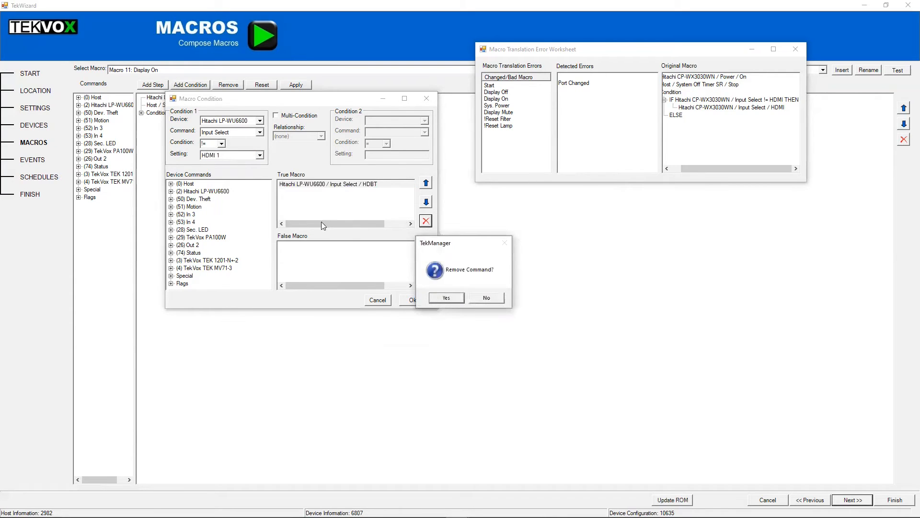
{"action": "left_click", "coordinate": [445, 298]}
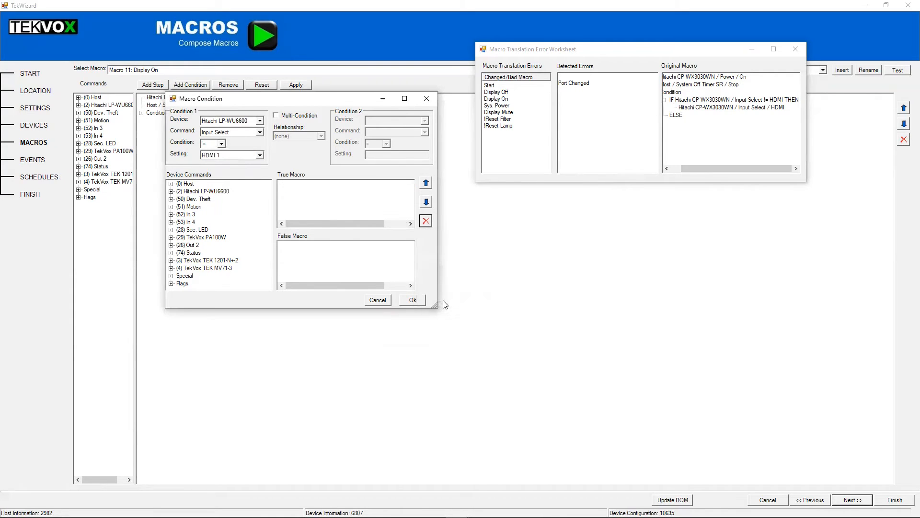
{"action": "left_click", "coordinate": [171, 192]}
{"action": "left_click", "coordinate": [181, 206]}
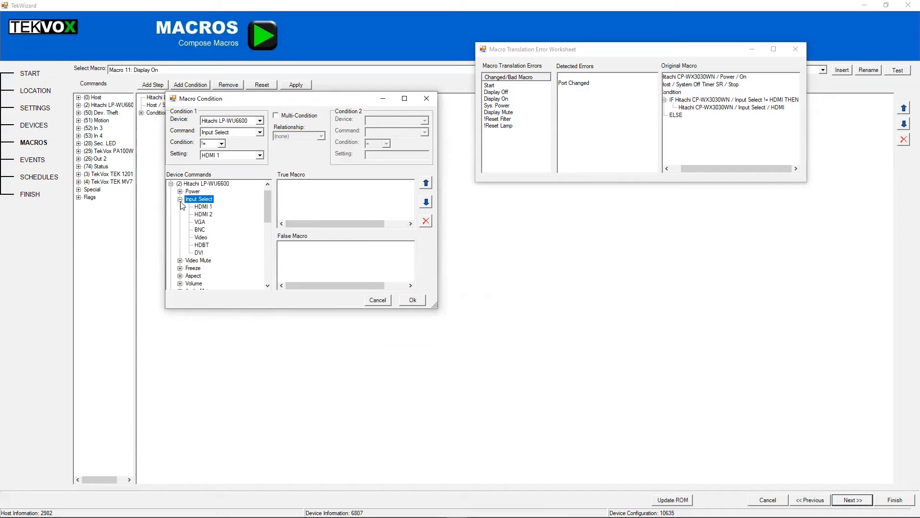
{"action": "left_click_drag", "start_coordinate": [198, 210], "coordinate": [336, 196]}
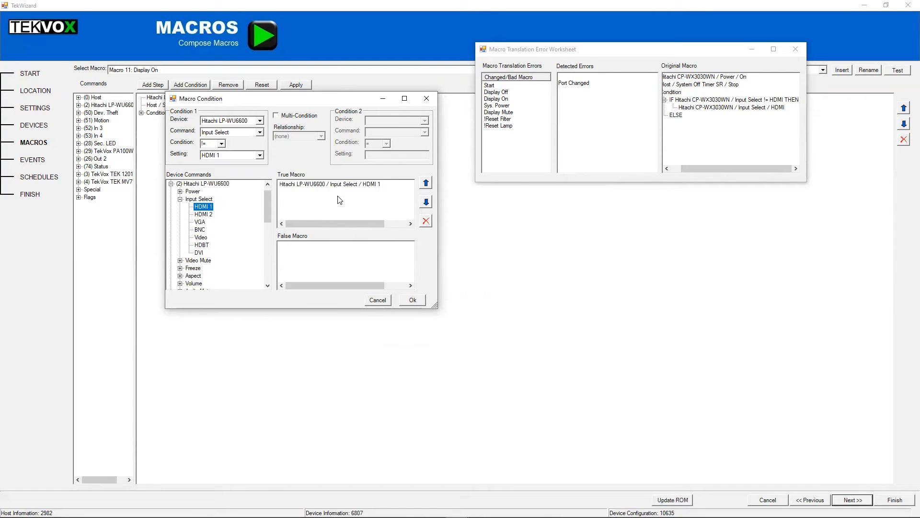
{"action": "left_click", "coordinate": [413, 302]}
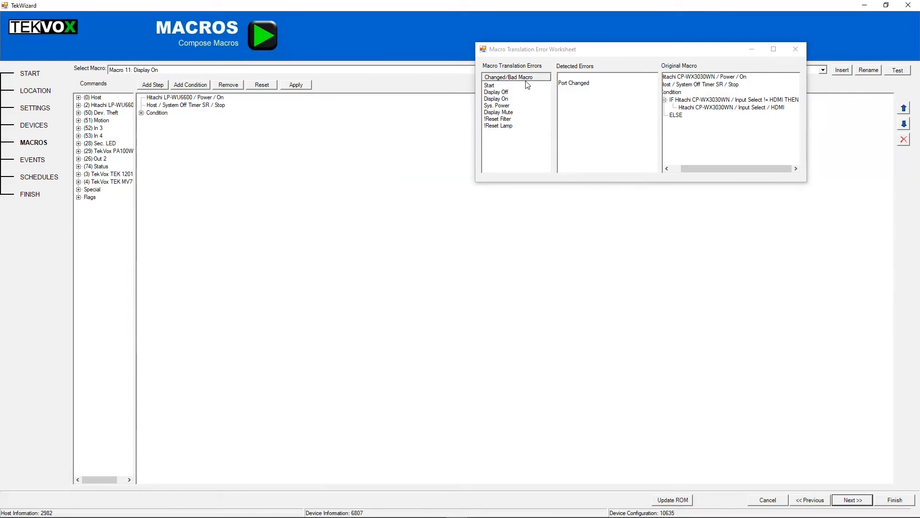
- Switch to Macro 12: Sys. Power, saving the changes to the Display On macro
{"action": "left_click", "coordinate": [390, 73]}
{"action": "left_click", "coordinate": [364, 88]}
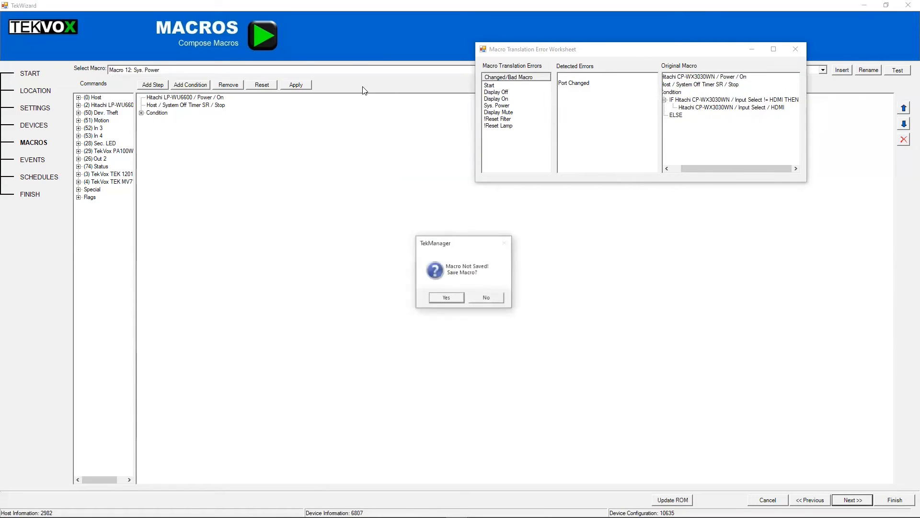
{"action": "left_click", "coordinate": [444, 298]}
- Examine the translated Sys. Power macro's condition, including its ELSE branch
{"action": "left_click", "coordinate": [506, 111]}
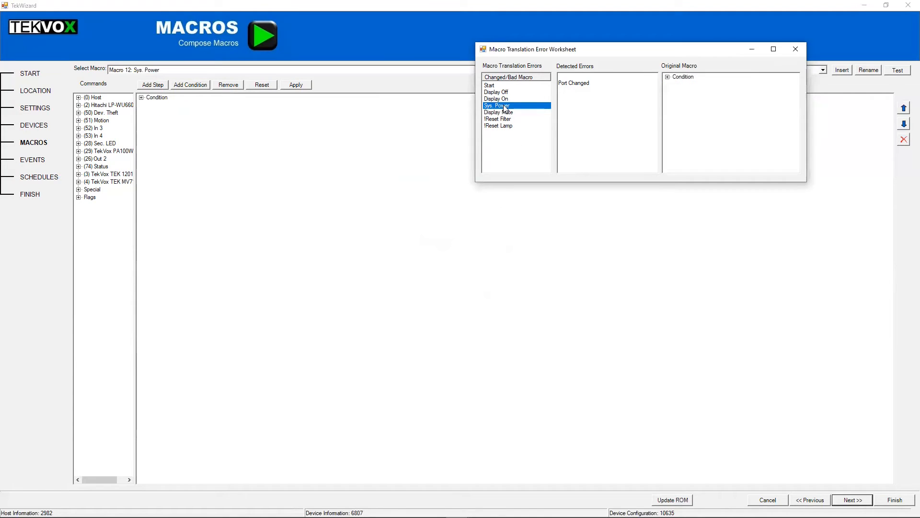
{"action": "left_click", "coordinate": [142, 98]}
{"action": "left_click", "coordinate": [150, 120]}
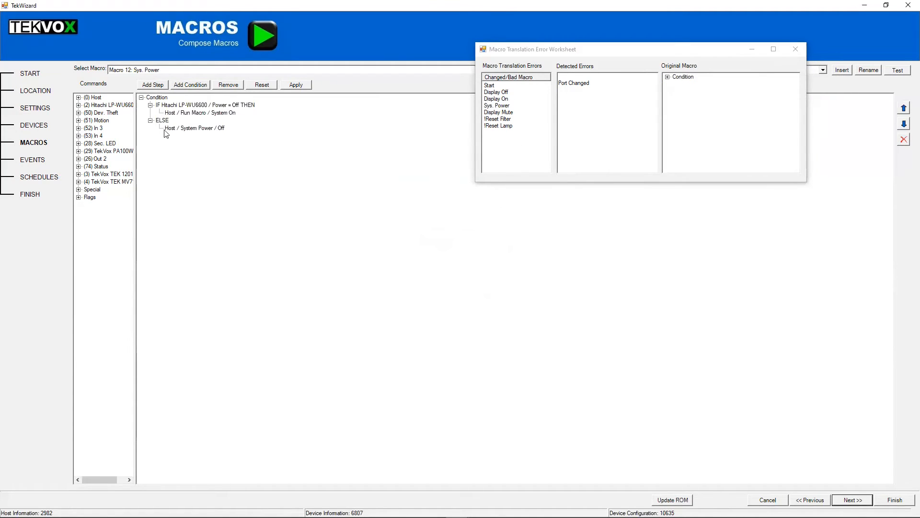
- Open the Display Mute macro from the error worksheet and examine both of its translated conditions
{"action": "left_click", "coordinate": [507, 113]}
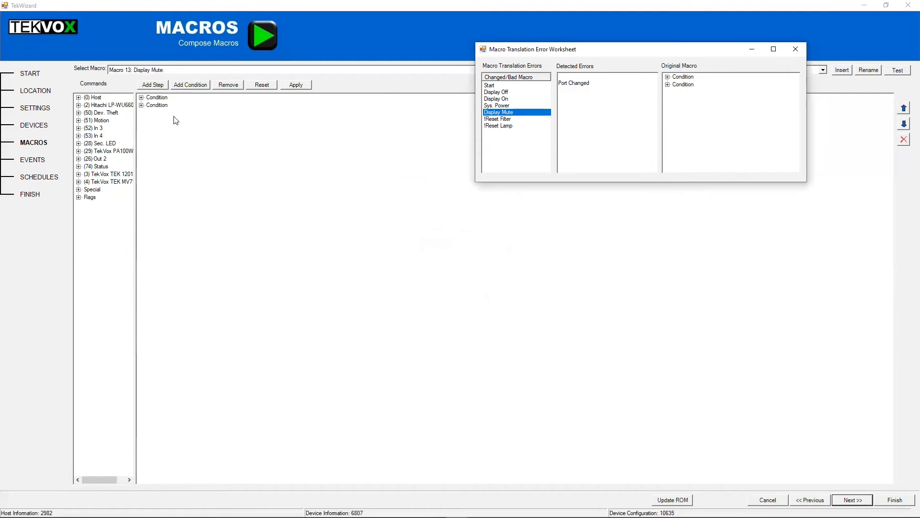
{"action": "left_click", "coordinate": [142, 98]}
{"action": "left_click", "coordinate": [151, 105]}
{"action": "left_click", "coordinate": [142, 128]}
{"action": "left_click", "coordinate": [151, 136]}
{"action": "left_click", "coordinate": [150, 151]}
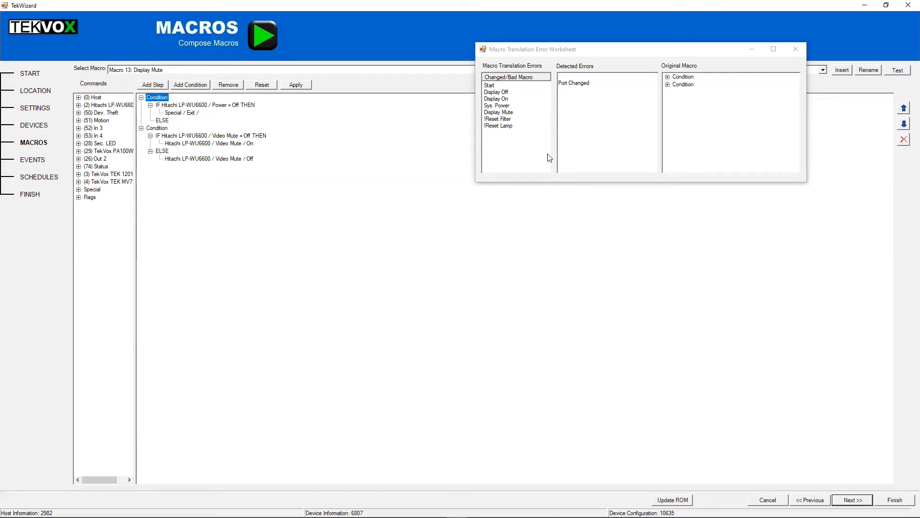
- Examine the translated !Reset Filter and !Reset Lamp macros against their originals and close the error worksheet
{"action": "left_click", "coordinate": [506, 120]}
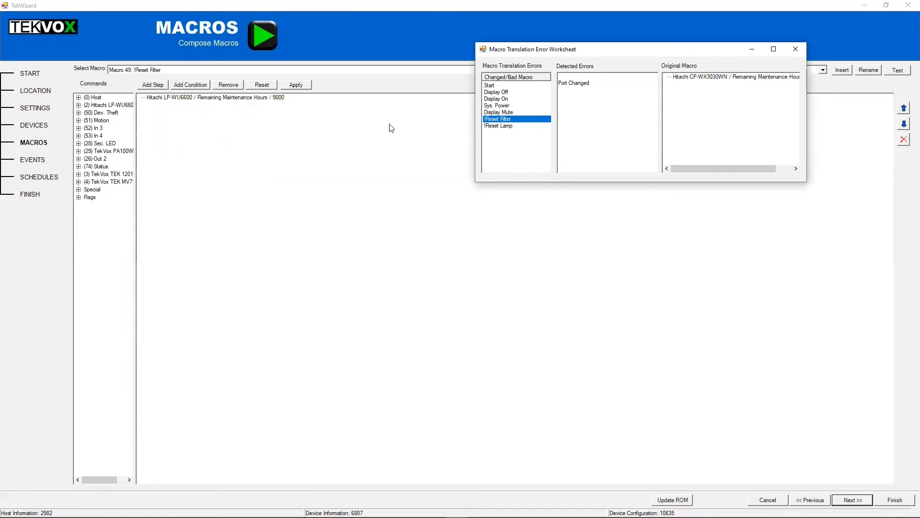
{"action": "left_click", "coordinate": [499, 126]}
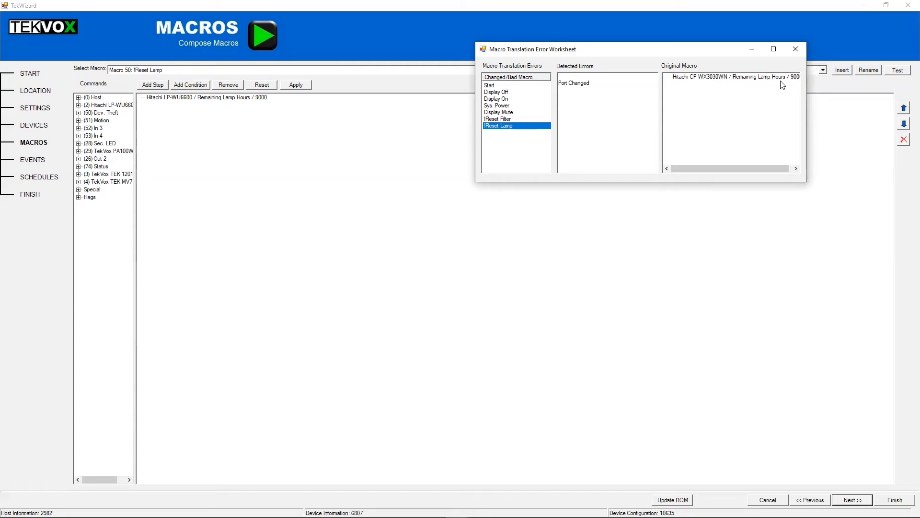
{"action": "left_click", "coordinate": [796, 48]}
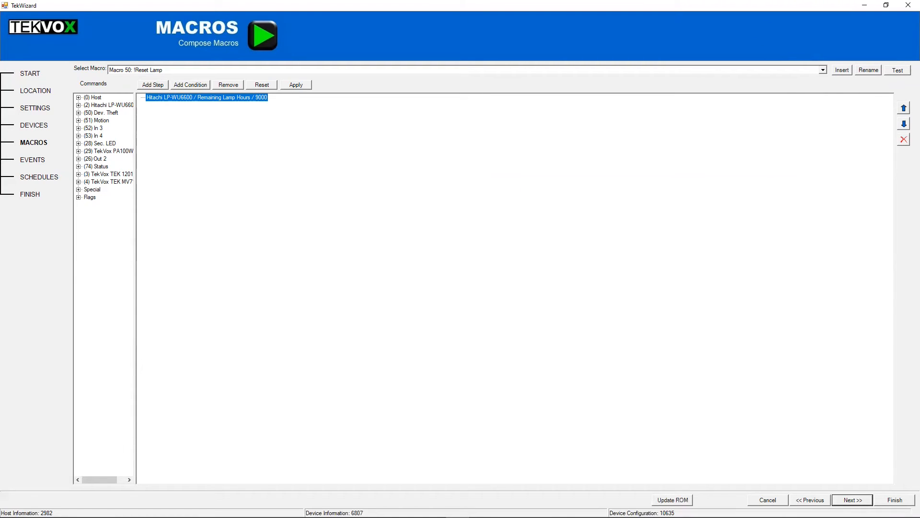
- Go to the Events page and review the macros assigned to the System, TekControl, Device and Inputs events
{"action": "left_click", "coordinate": [852, 502]}
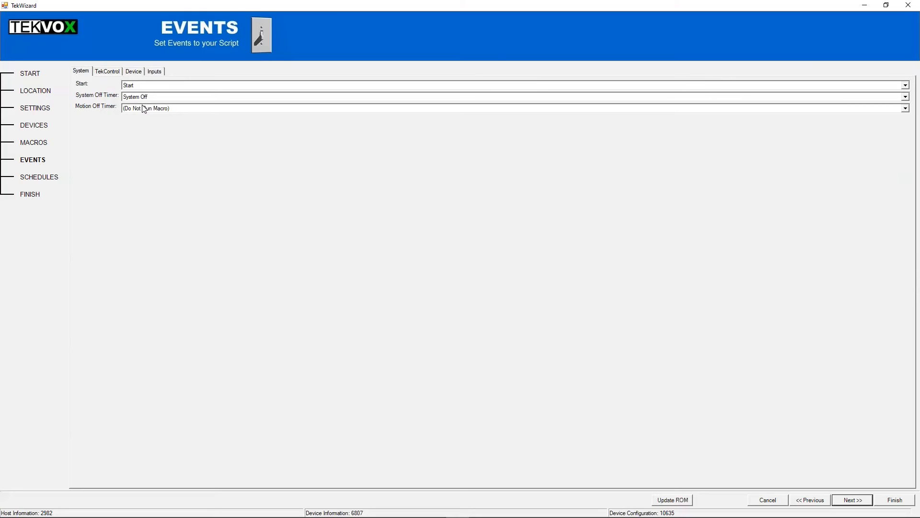
{"action": "left_click", "coordinate": [110, 75]}
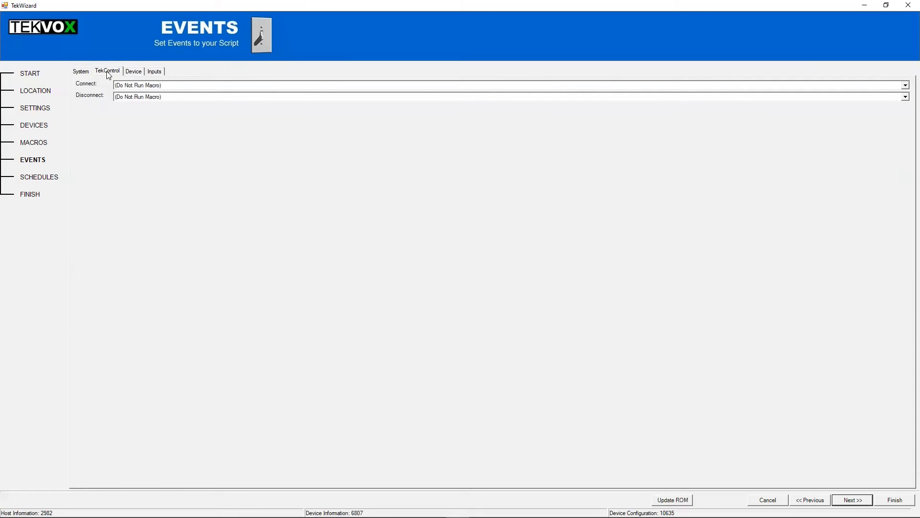
{"action": "left_click", "coordinate": [134, 72]}
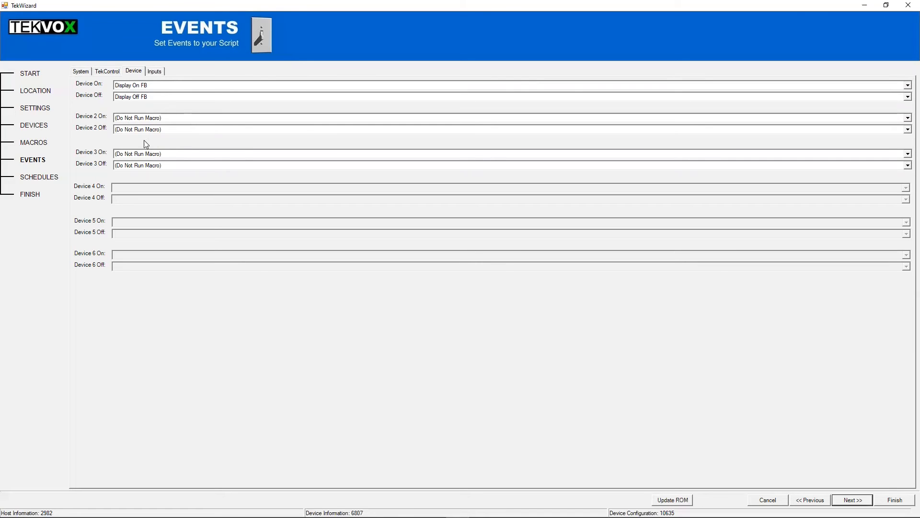
{"action": "left_click", "coordinate": [160, 74]}
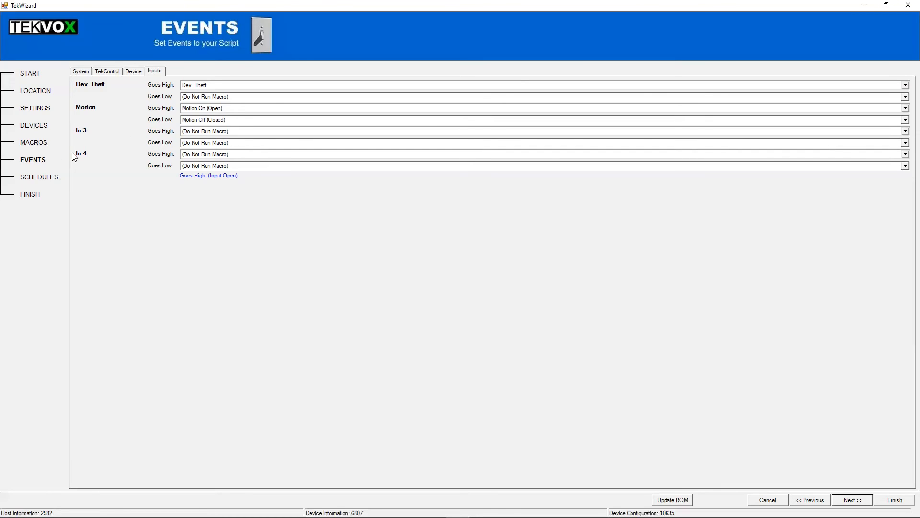
- Open the Schedules page and examine the daily enable options of the System Off schedule, leaving every day enabled
{"action": "left_click", "coordinate": [44, 182]}
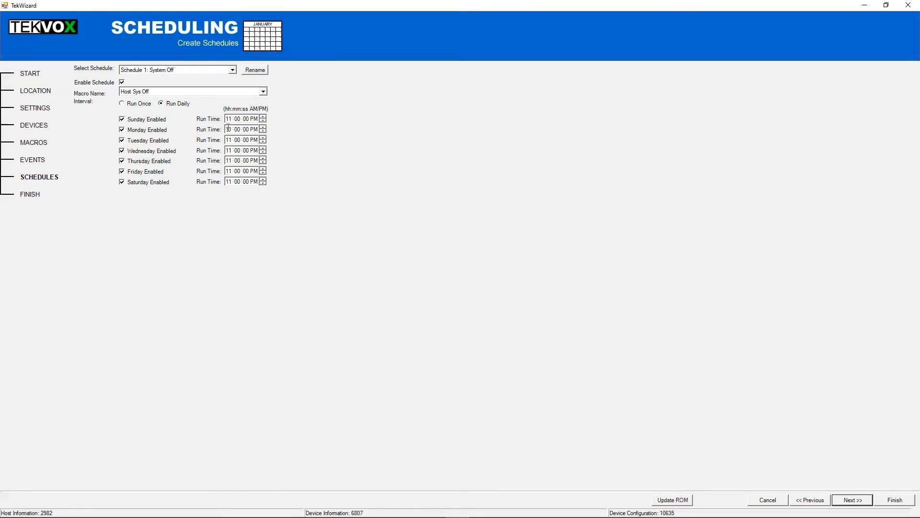
{"action": "left_click", "coordinate": [123, 119]}
{"action": "left_click", "coordinate": [123, 130]}
{"action": "left_click", "coordinate": [122, 119]}
{"action": "left_click", "coordinate": [123, 141]}
{"action": "left_click", "coordinate": [123, 151]}
{"action": "left_click", "coordinate": [122, 141]}
{"action": "left_click", "coordinate": [122, 130]}
- Examine the available schedules and the Run Once interval options, returning System Off to Run Daily
{"action": "left_click", "coordinate": [203, 70]}
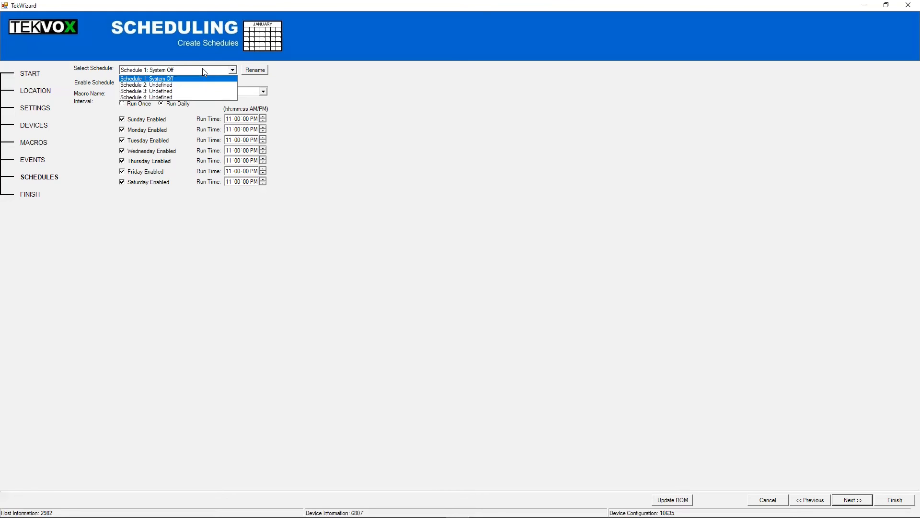
{"action": "left_click", "coordinate": [204, 70]}
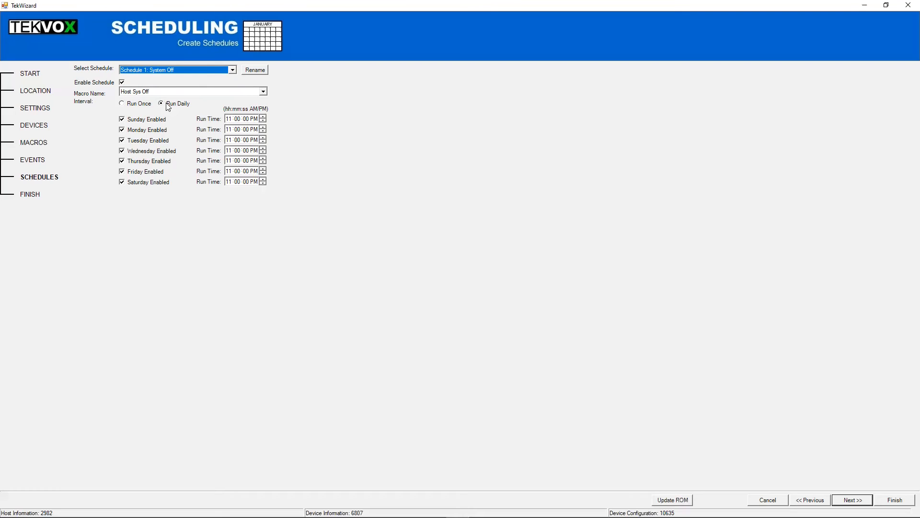
{"action": "left_click", "coordinate": [133, 105]}
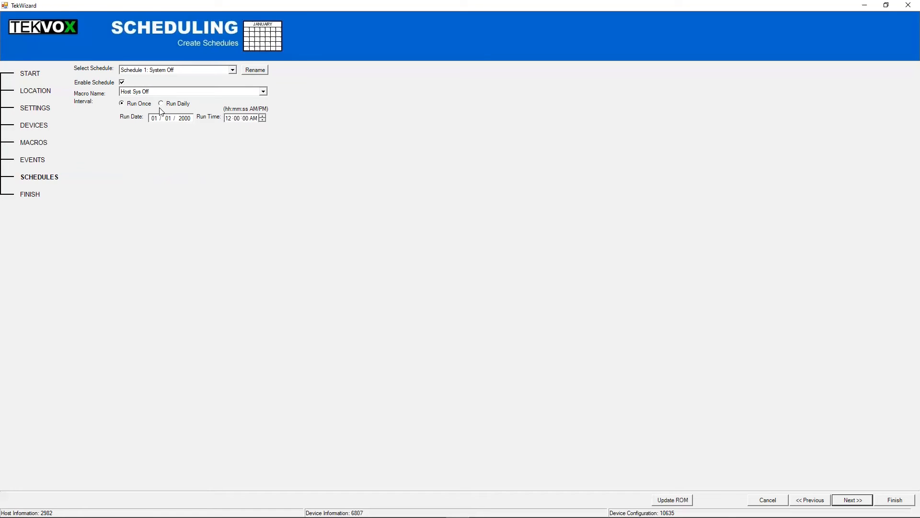
{"action": "left_click", "coordinate": [163, 104]}
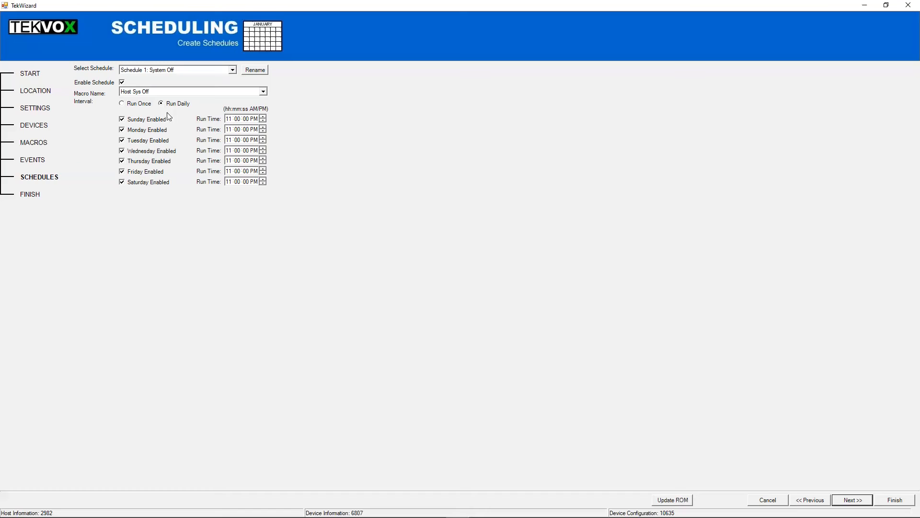
- Save the configuration as a TekMonitor device template named "ENG 101 Device"
{"action": "left_click", "coordinate": [30, 195]}
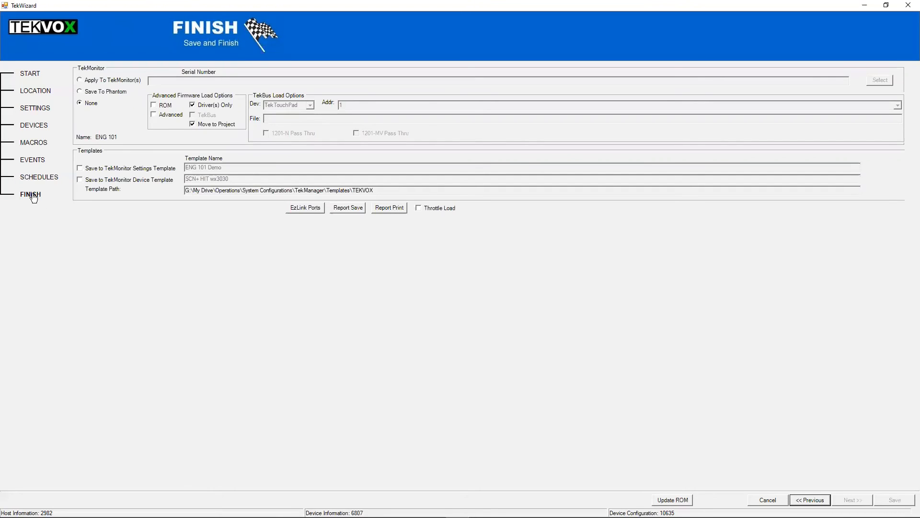
{"action": "left_click", "coordinate": [84, 183]}
{"action": "key", "text": "Tab"}
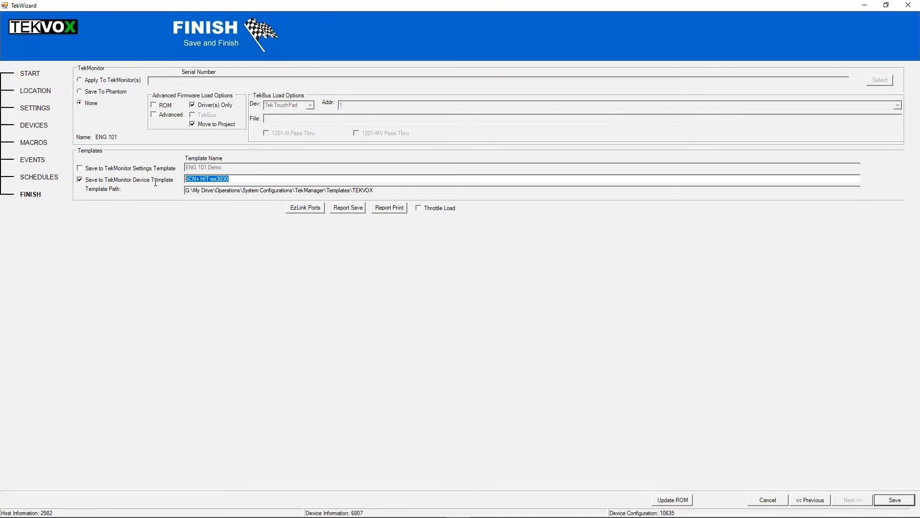
{"action": "type", "text": "Eng 101 Device"}
{"action": "key", "text": "BackSpace"}
{"action": "key", "text": "BackSpace"}
{"action": "type", "text": "NG"}
{"action": "left_click", "coordinate": [894, 500]}
{"action": "left_click", "coordinate": [507, 300]}
- Change the controller model on the Devices page to TEKPC
{"action": "left_click", "coordinate": [38, 128]}
{"action": "left_click", "coordinate": [98, 109]}
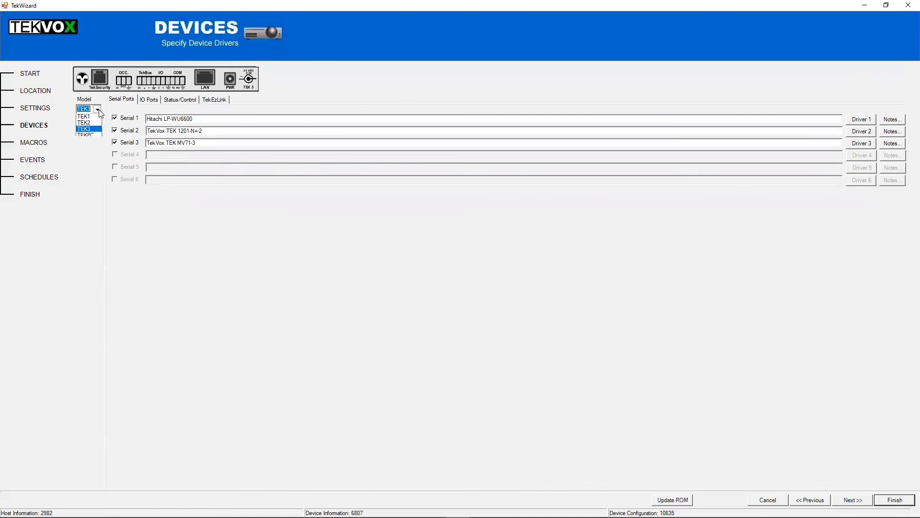
{"action": "left_click", "coordinate": [91, 137]}
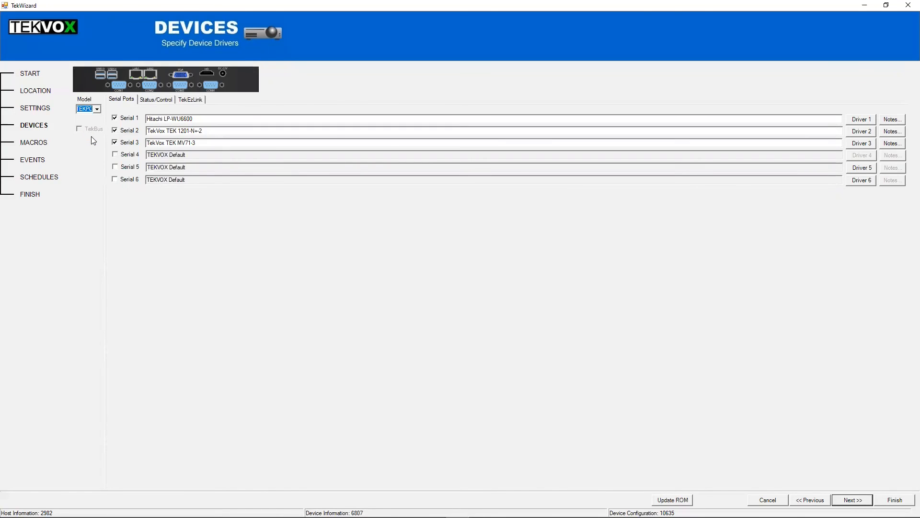
- On the Finish page, turn off saving to the device template and choose to apply the configuration to TekMonitors
{"action": "left_click", "coordinate": [31, 196]}
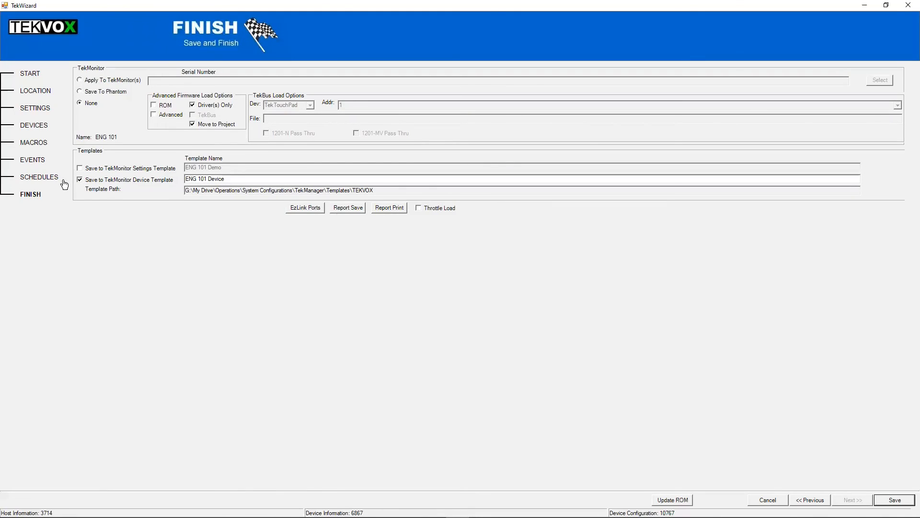
{"action": "left_click", "coordinate": [80, 180]}
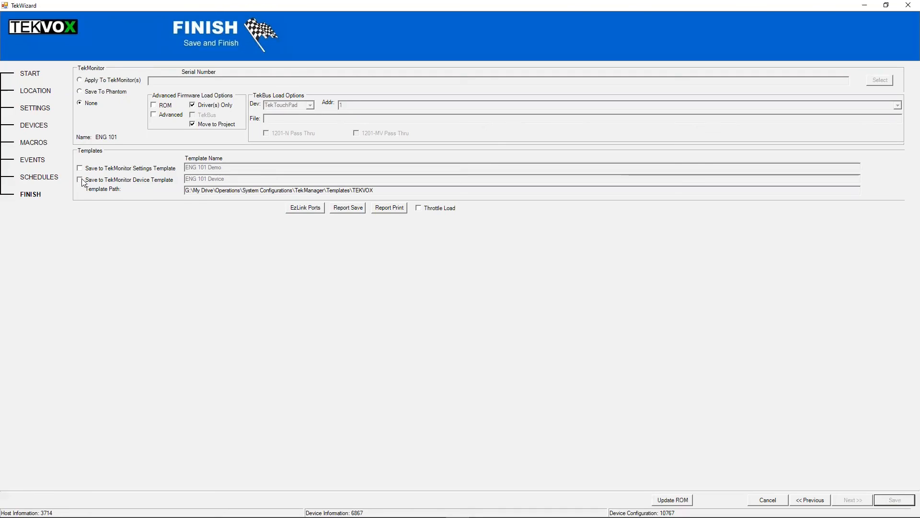
{"action": "left_click", "coordinate": [95, 81]}
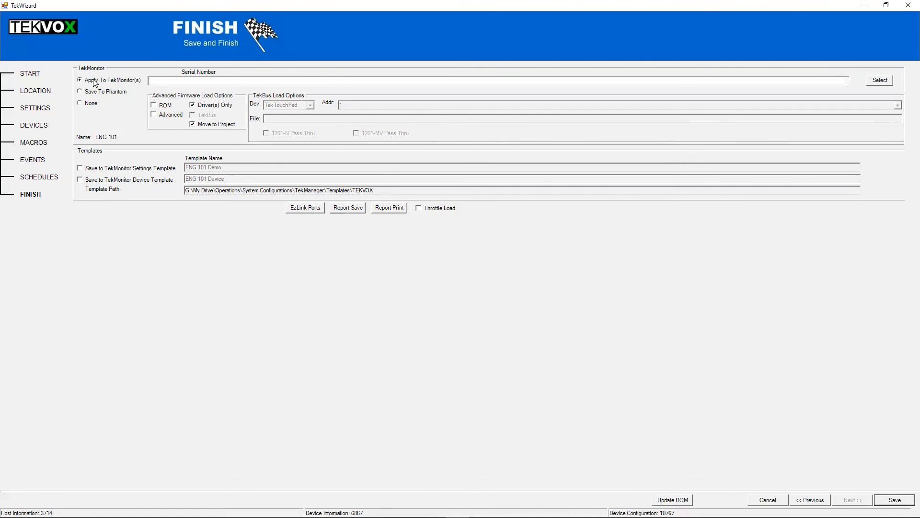
{"action": "left_click", "coordinate": [882, 81]}
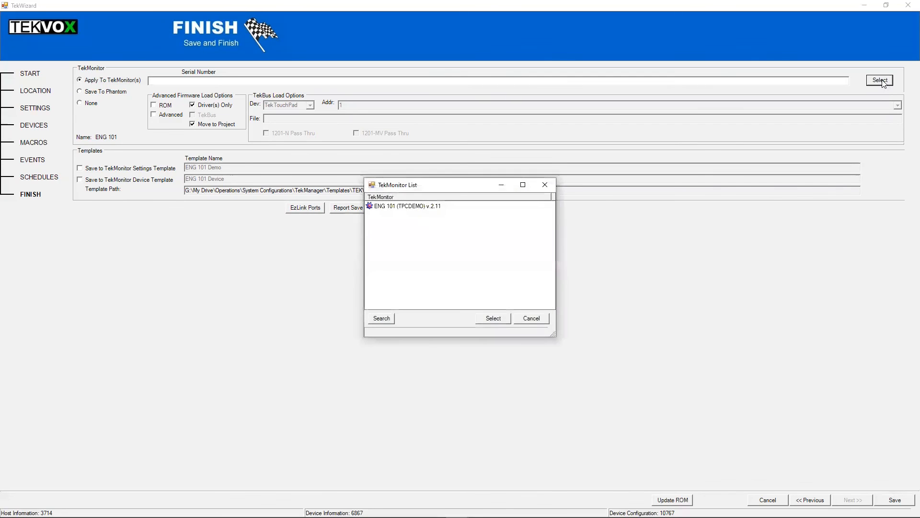
{"action": "left_click", "coordinate": [735, 16]}
{"action": "left_click", "coordinate": [544, 185]}
- Reduce the wizard to a smaller window beside the Holding Area and choose ENG 101 as the target TekMonitor
{"action": "left_click", "coordinate": [886, 5]}
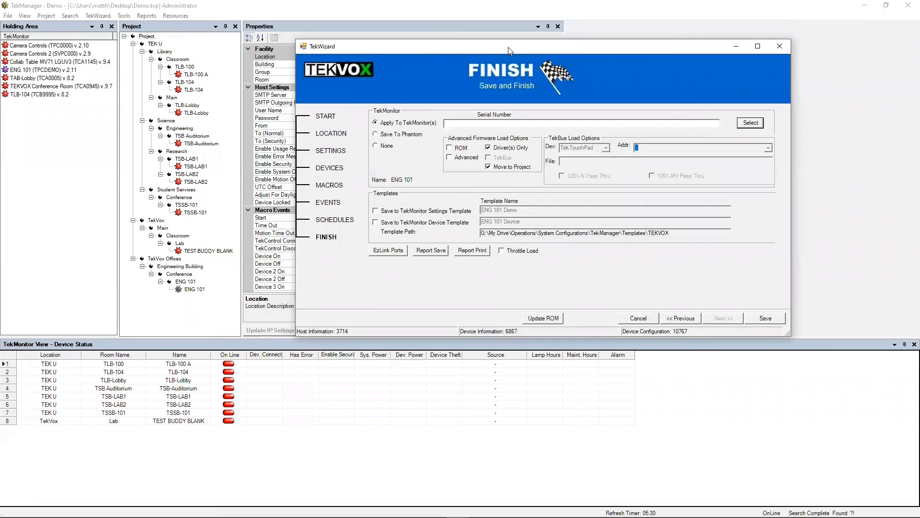
{"action": "left_click_drag", "start_coordinate": [508, 50], "coordinate": [341, 41]}
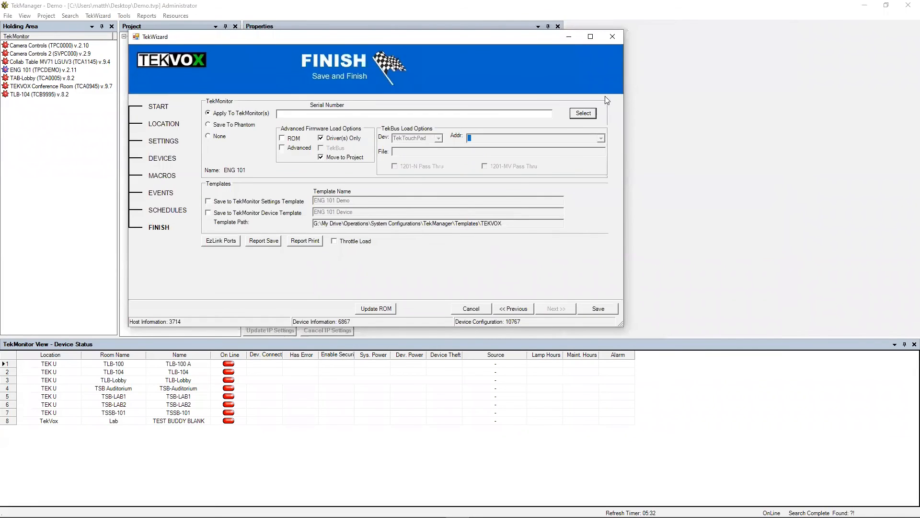
{"action": "left_click", "coordinate": [583, 114]}
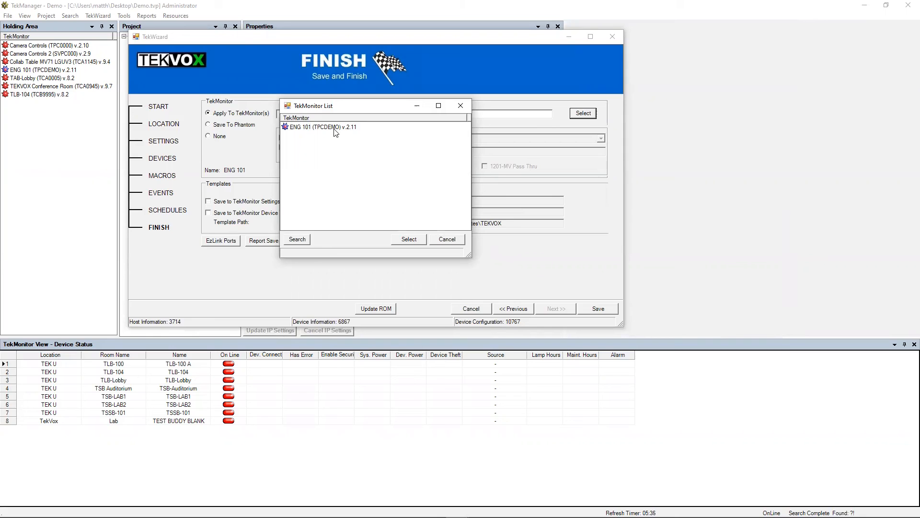
{"action": "left_click", "coordinate": [310, 127]}
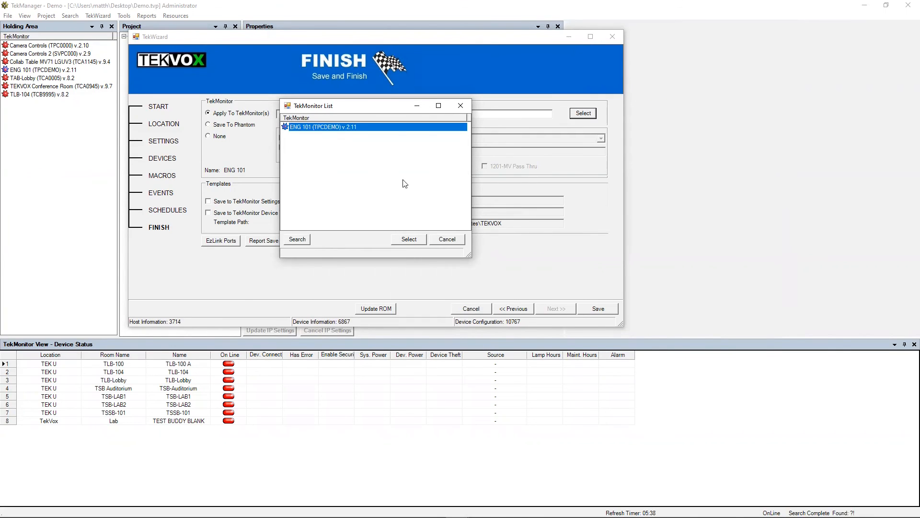
{"action": "left_click", "coordinate": [410, 239]}
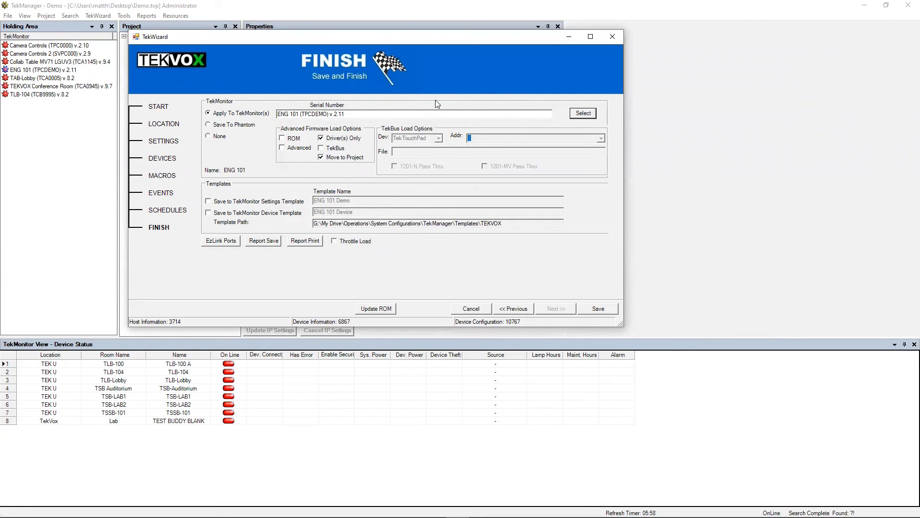
- Reopen the TekMonitor list and select ENG 101 again as the target
{"action": "left_click", "coordinate": [582, 115]}
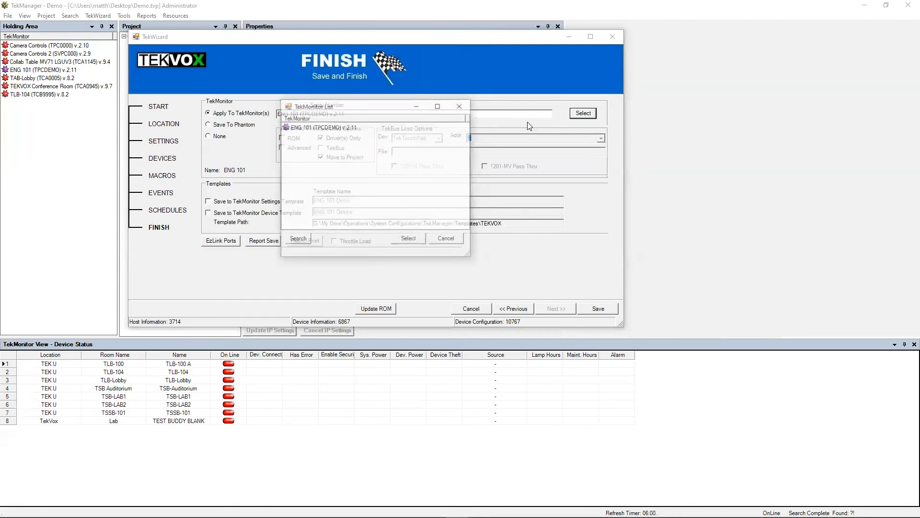
{"action": "left_click", "coordinate": [323, 129]}
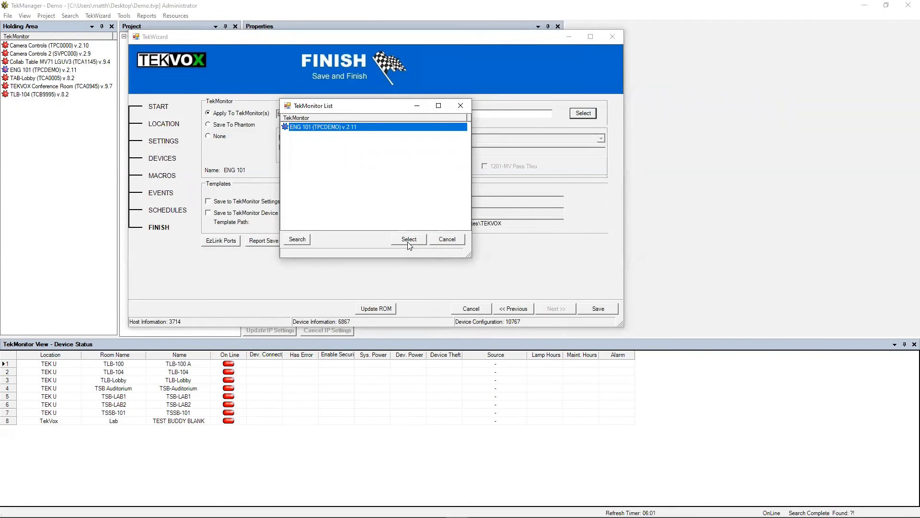
{"action": "left_click", "coordinate": [408, 239]}
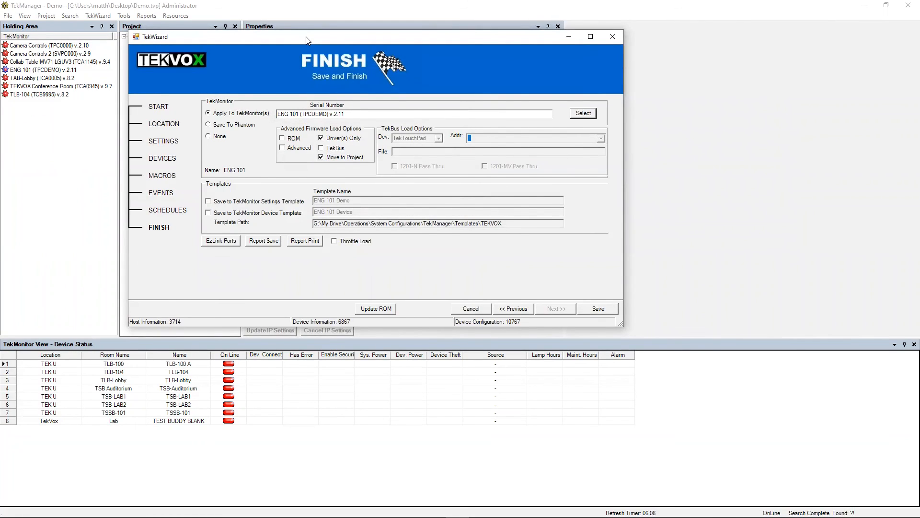
- Uncover the project tree, save the configuration to the ENG 101 TekMonitor and close the loading dialog once complete
{"action": "left_click_drag", "start_coordinate": [307, 40], "coordinate": [425, 29]}
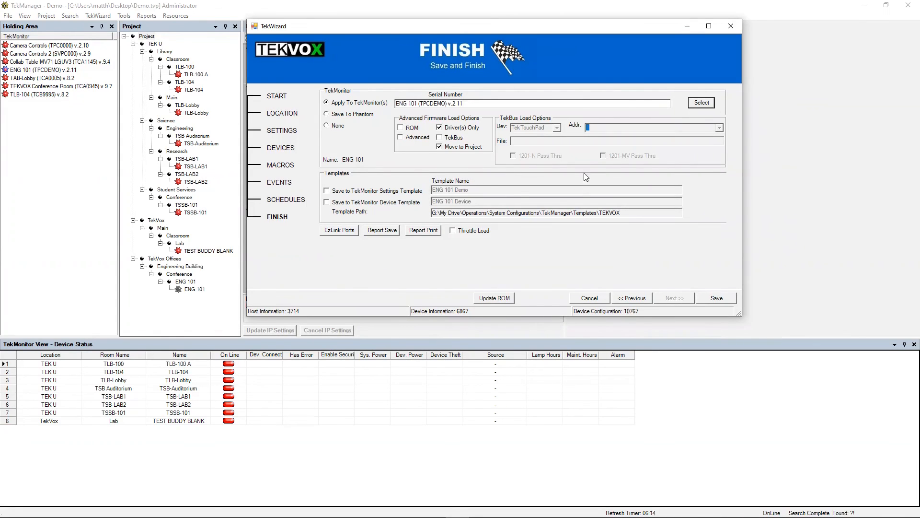
{"action": "left_click", "coordinate": [717, 298]}
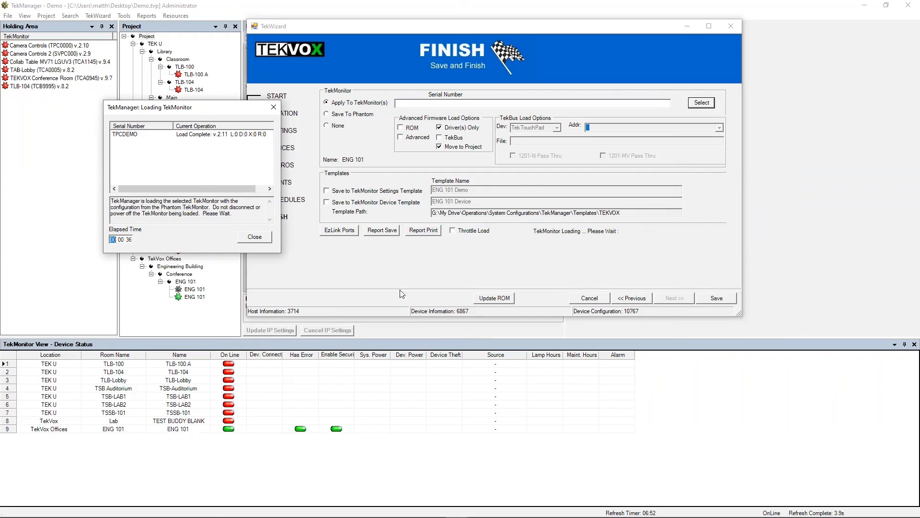
{"action": "left_click", "coordinate": [253, 237]}
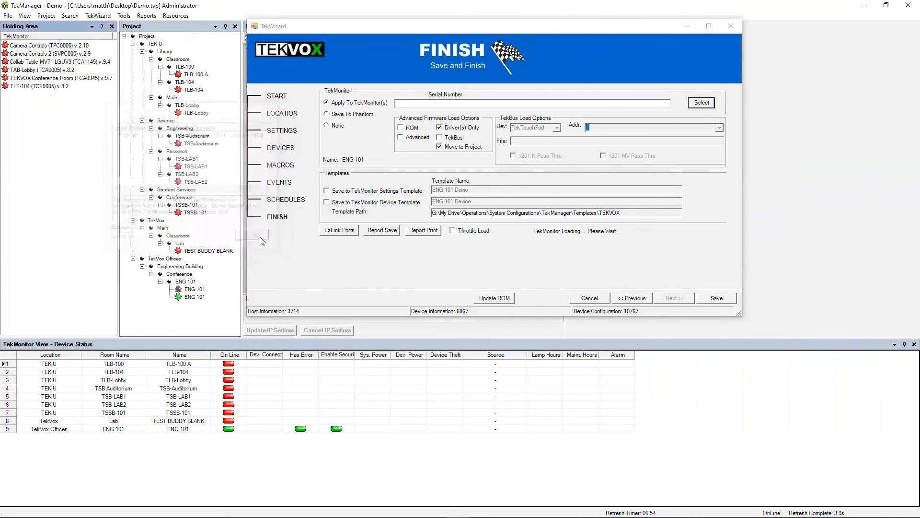